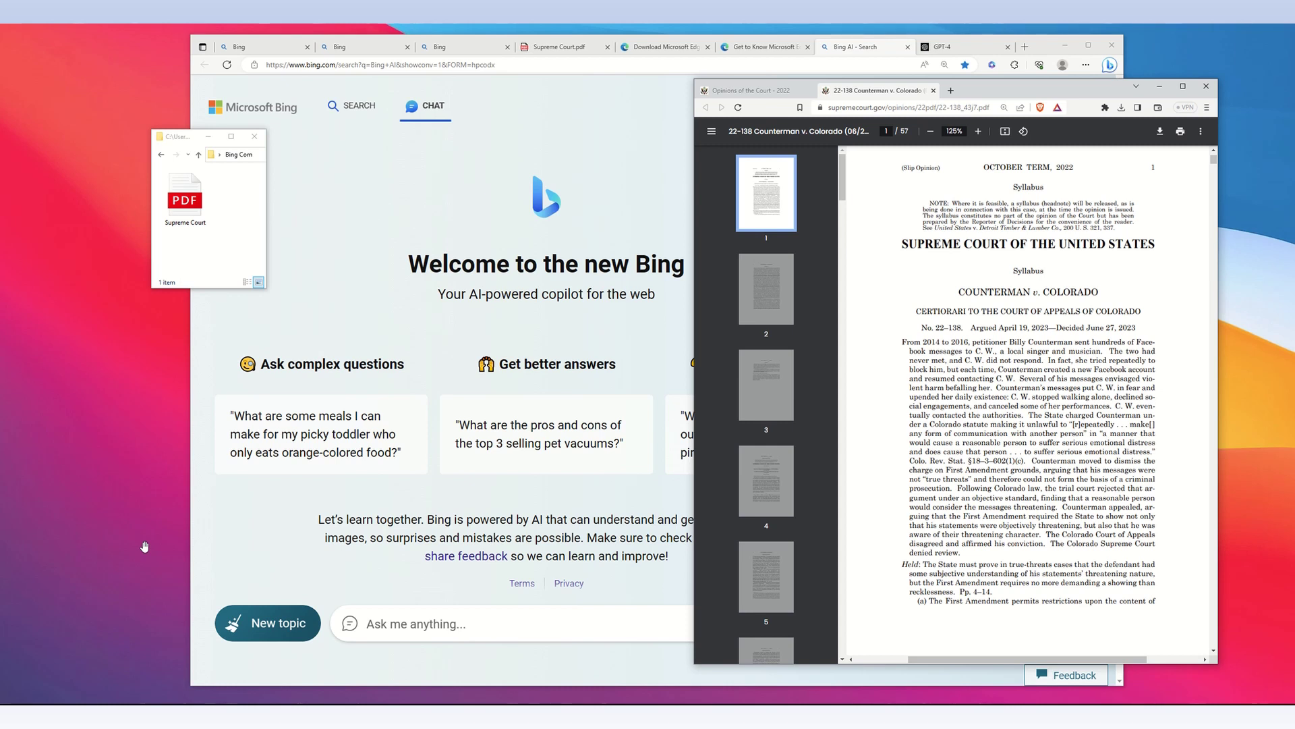
# Step: Raise the Edge window so Bing Chat's welcome page sits in front of the Counterman v. Colorado PDF
pyautogui.click(436, 325)
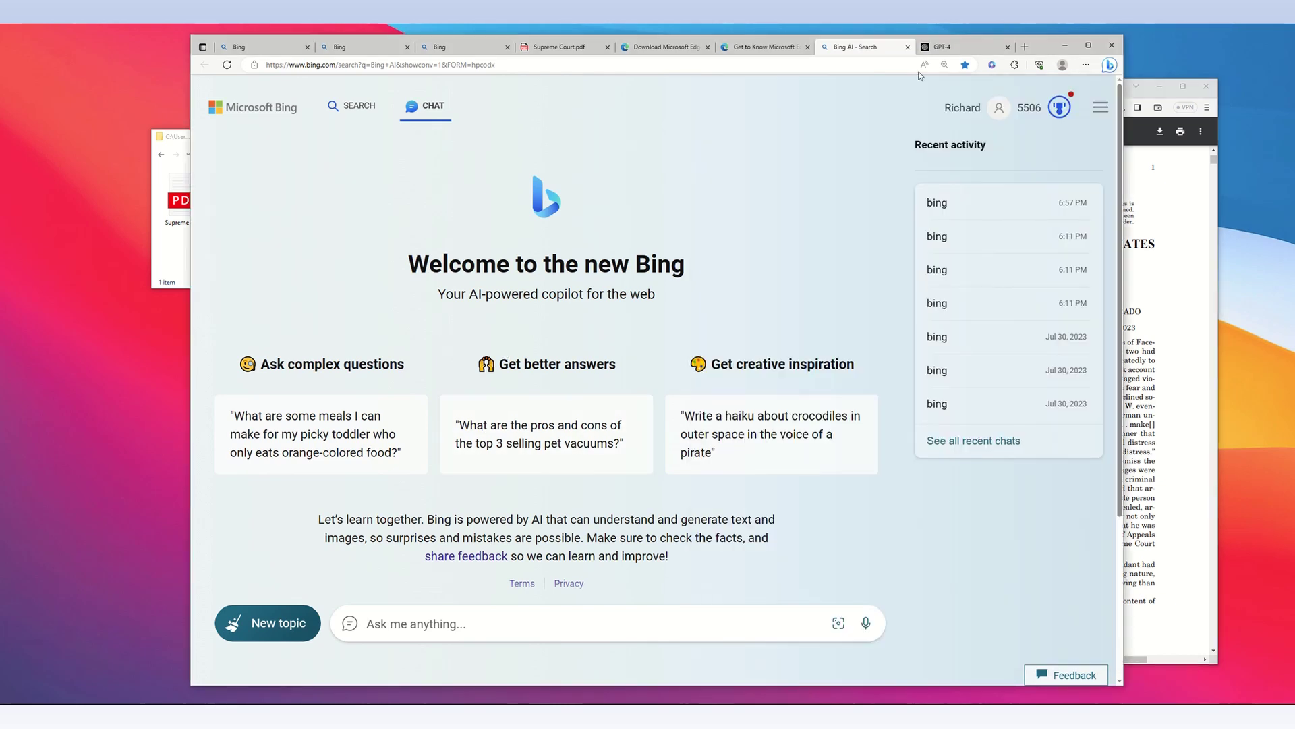
# Step: Look over OpenAI's GPT-4 page and its Product menu, then move to the Download Microsoft Edge tab
pyautogui.click(940, 49)
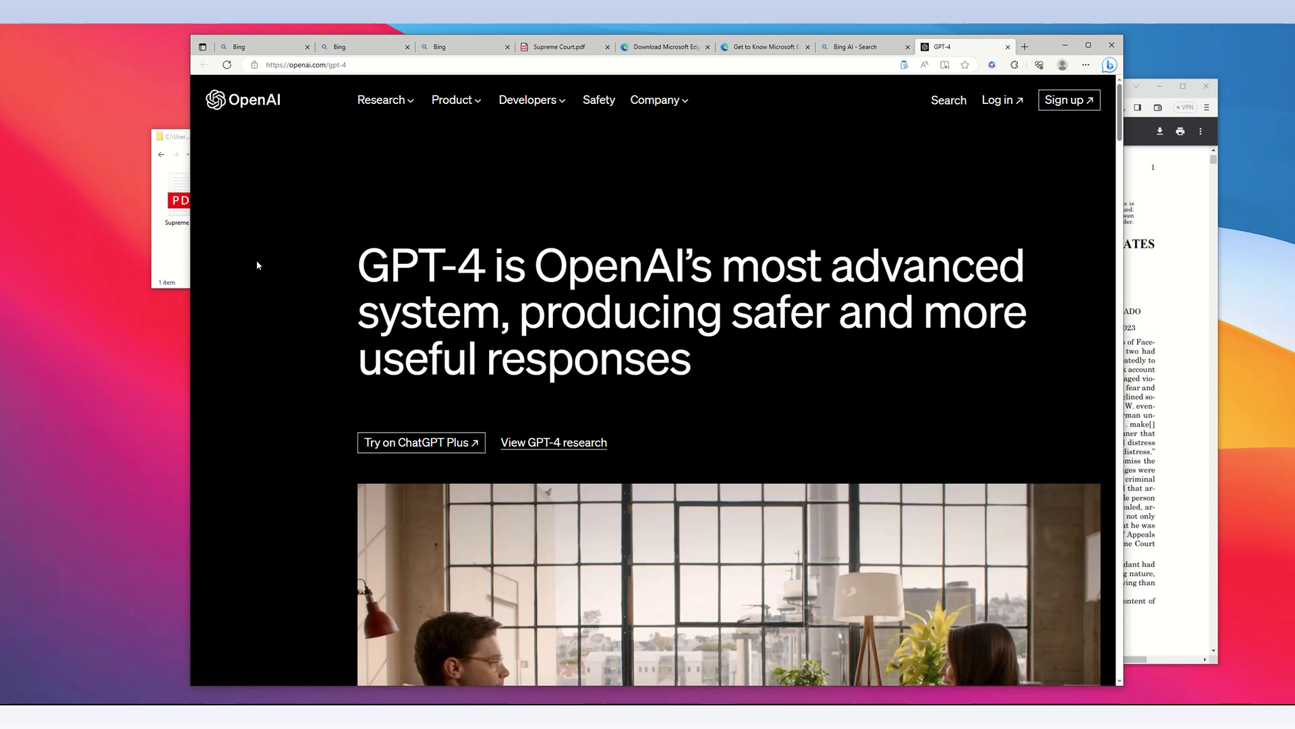
pyautogui.click(457, 103)
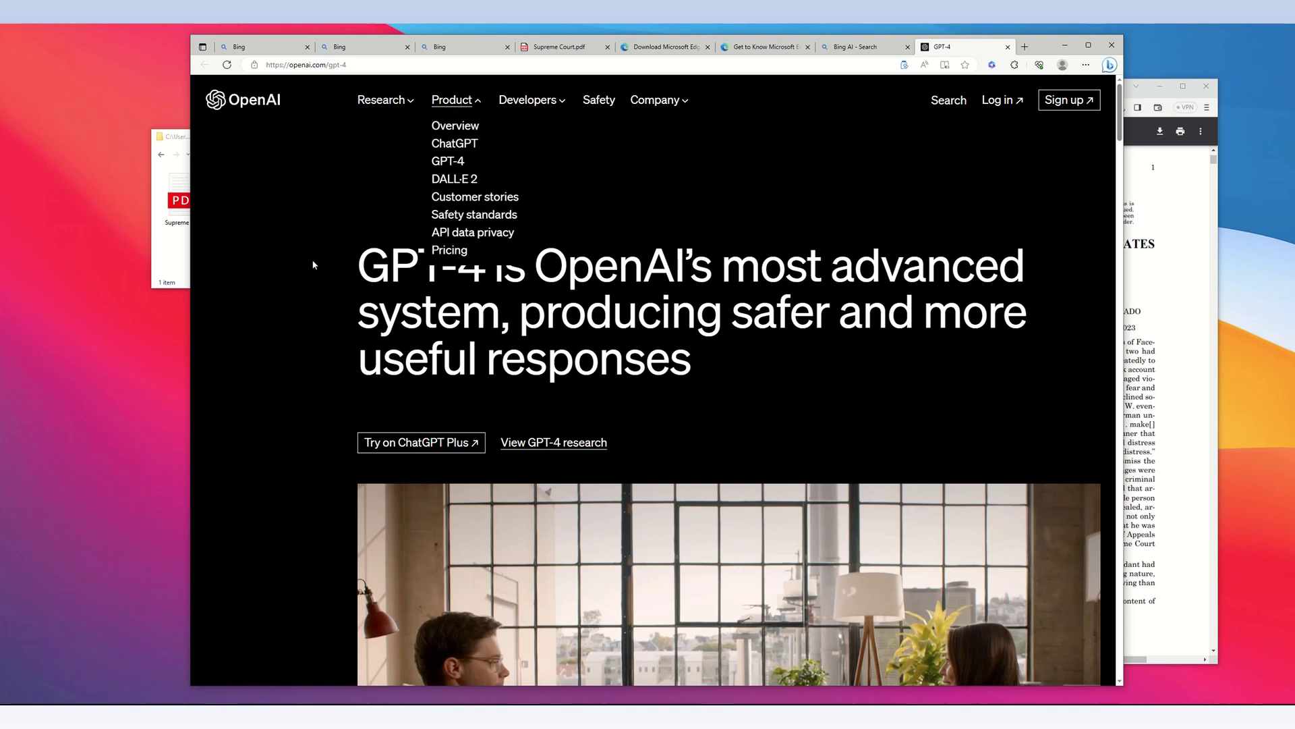
pyautogui.click(301, 376)
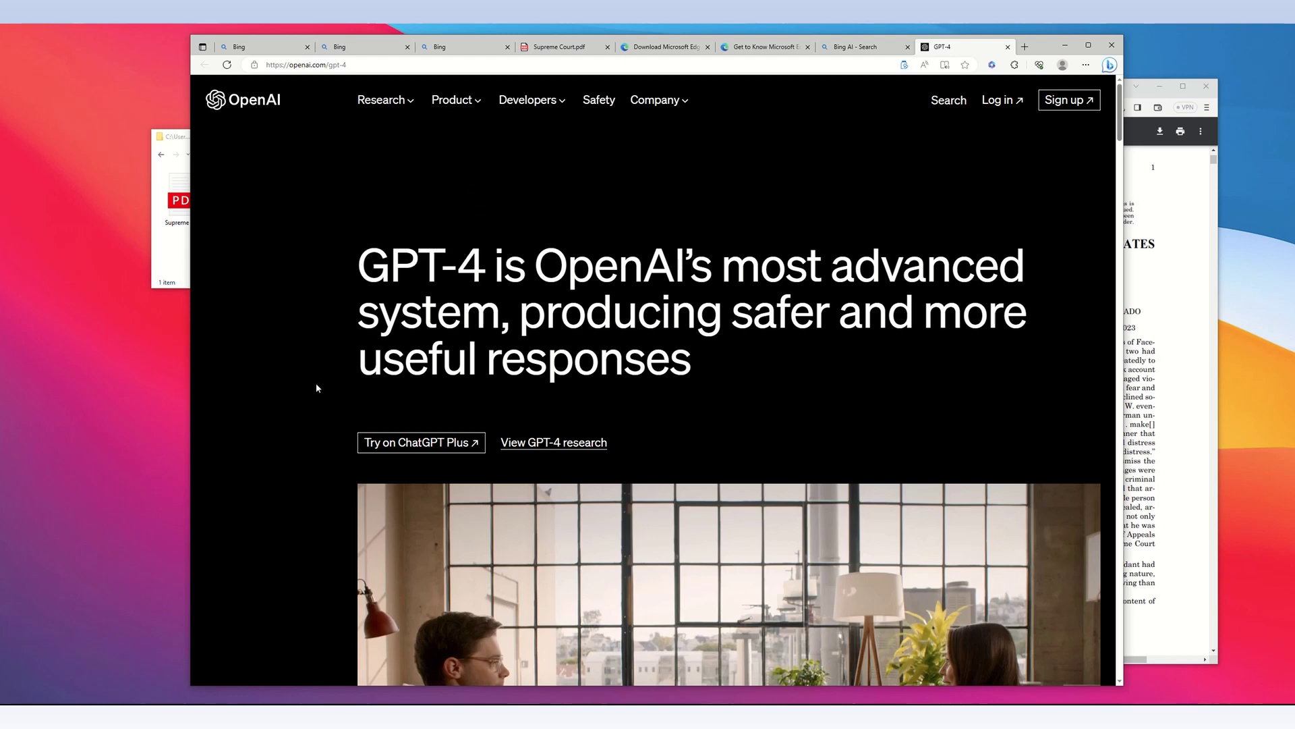
pyautogui.hotkey('ctrl', '5')
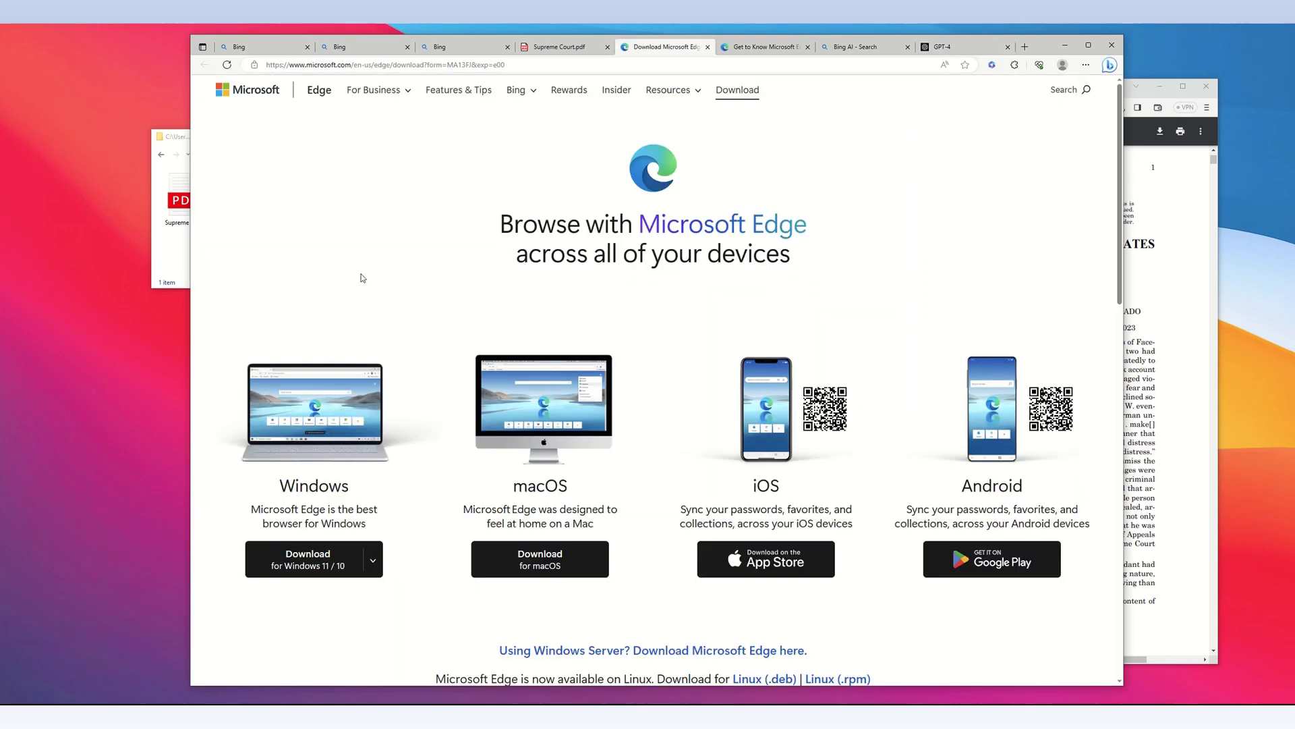
# Step: Show the 'Get to Know Microsoft Edge' page, then bring the Counterman PDF window forward
pyautogui.click(749, 45)
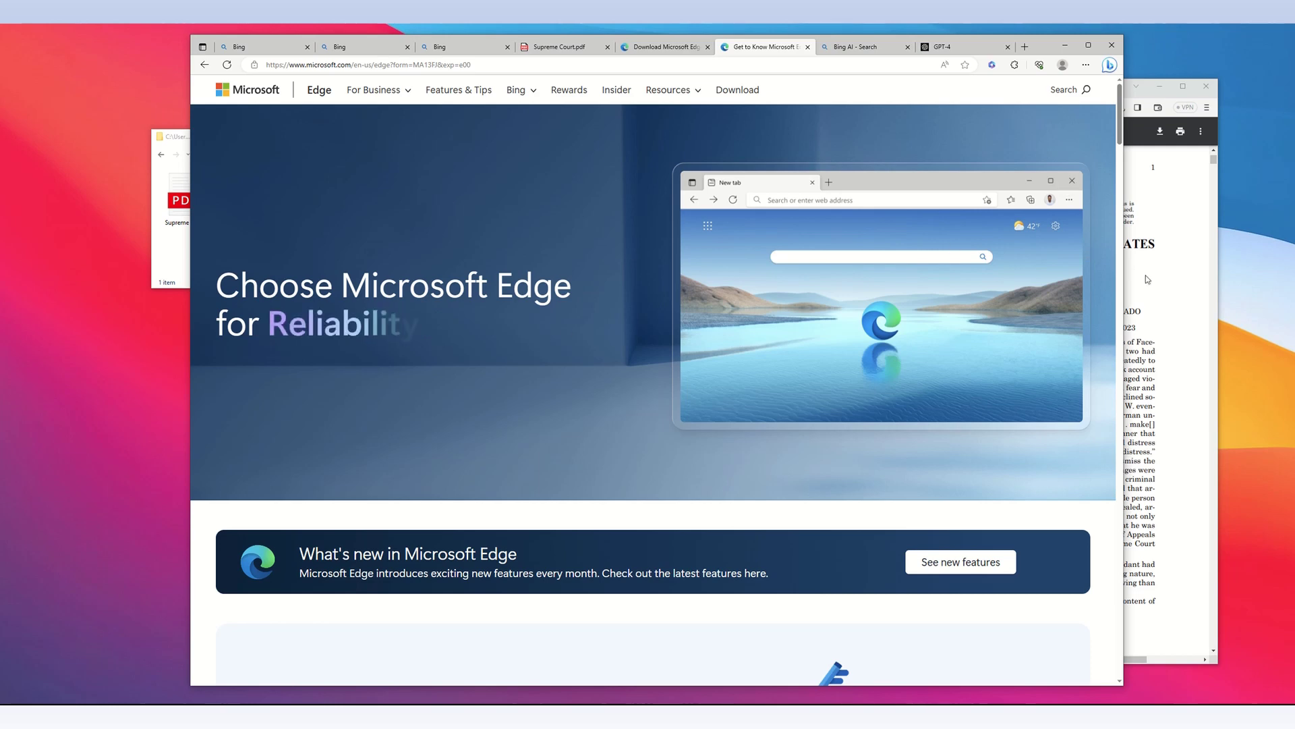
pyautogui.click(1130, 265)
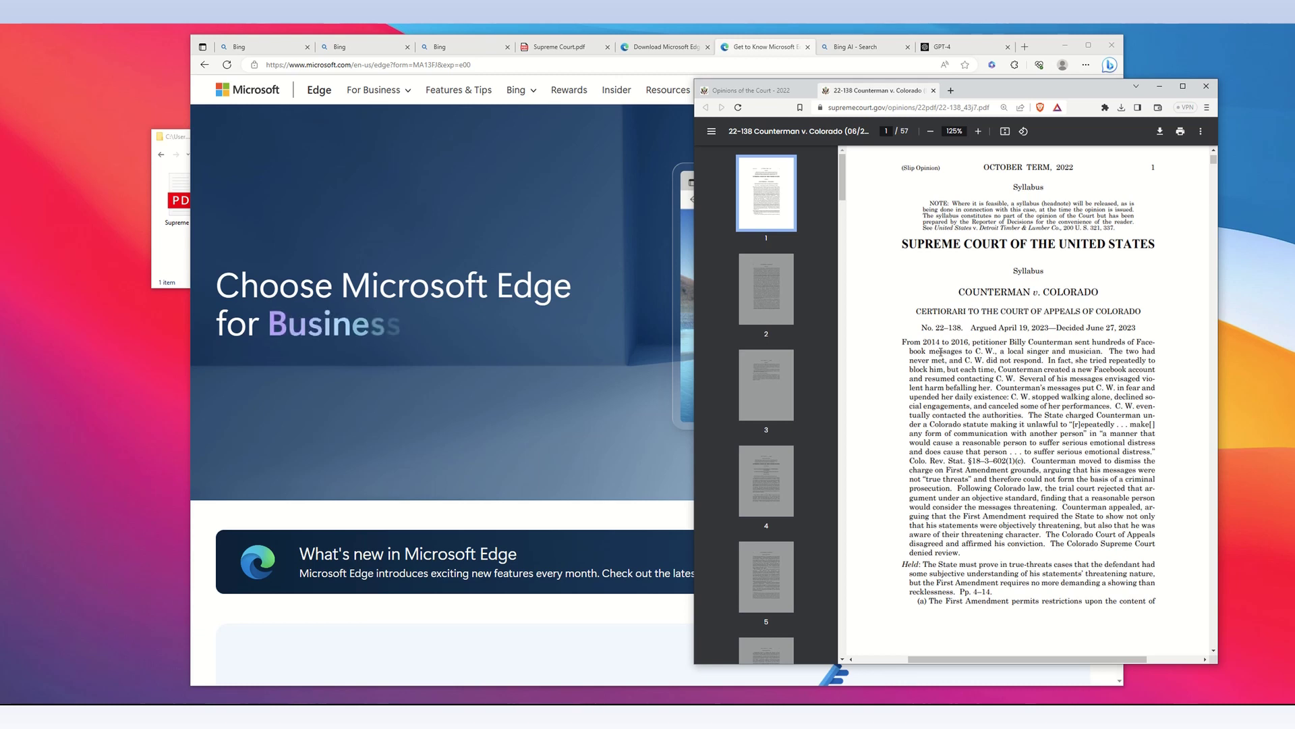
# Step: Open Counterman v. Colorado from the Opinions of the Court - 2022 list
pyautogui.click(766, 93)
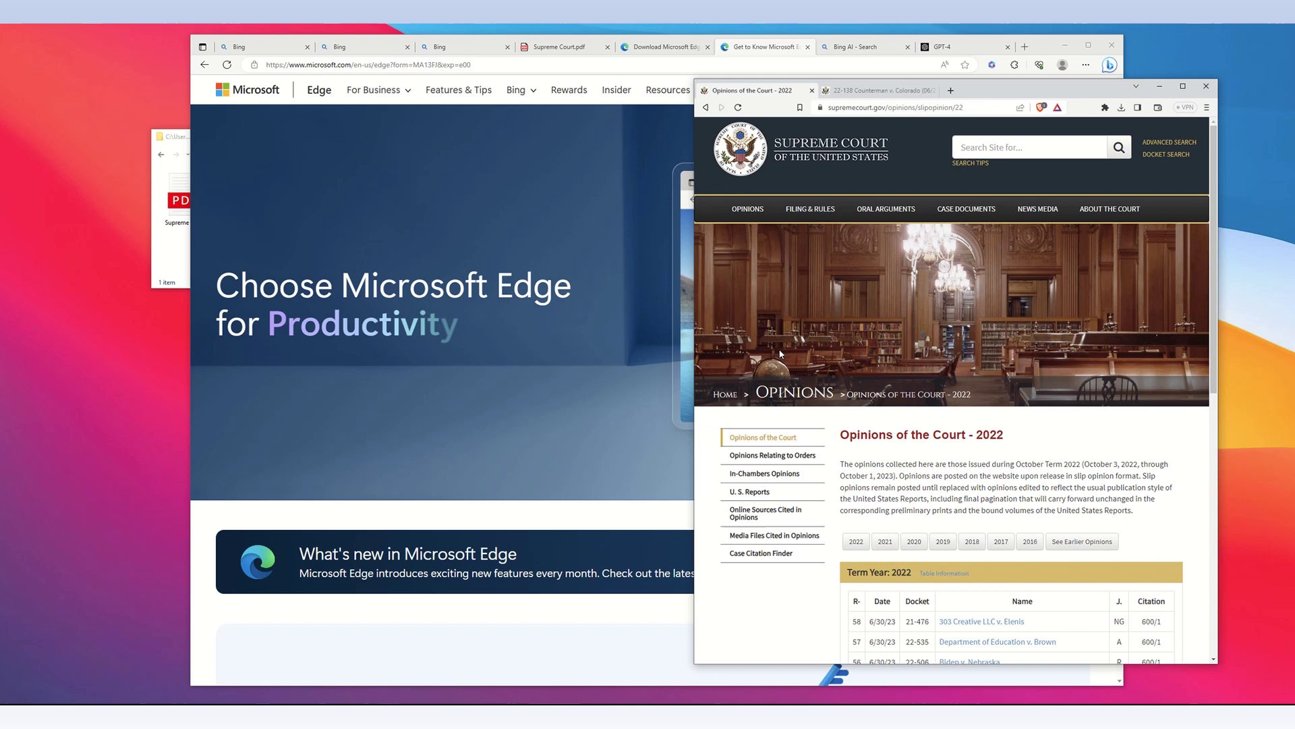
pyautogui.scroll(-3, 1216, 270)
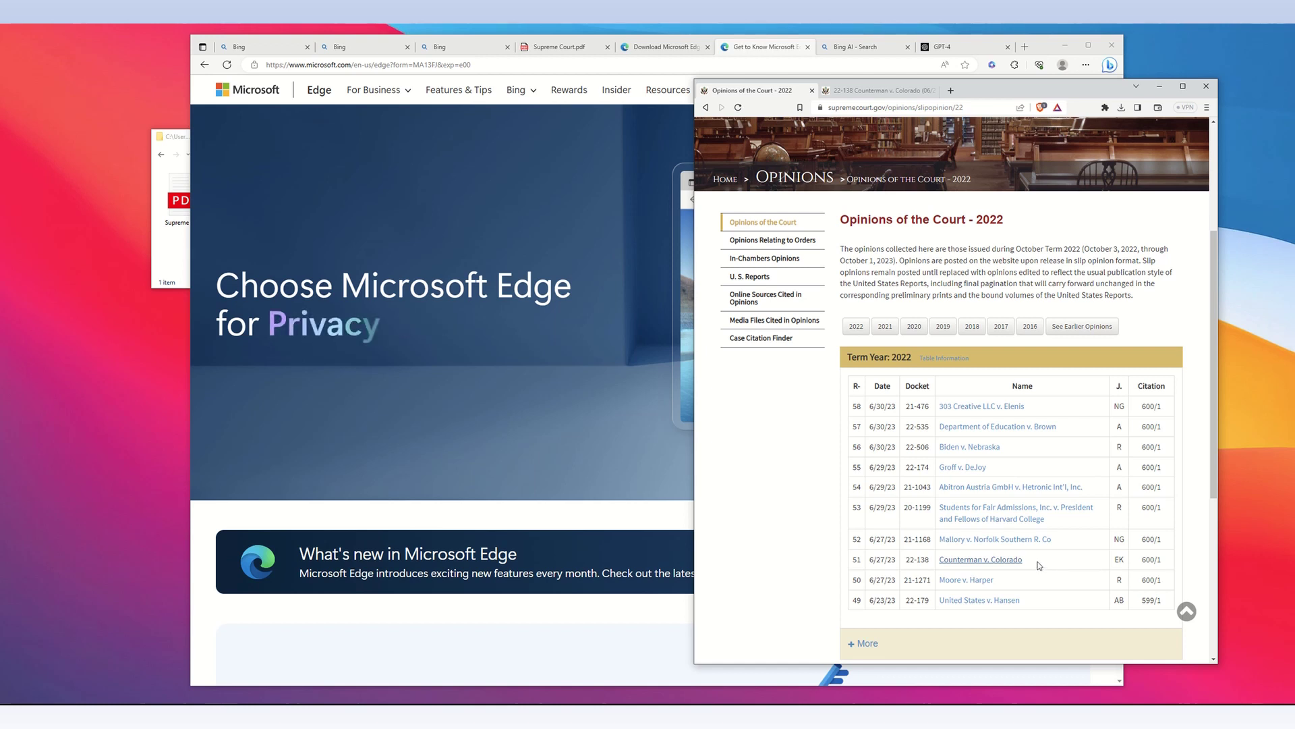
pyautogui.click(876, 90)
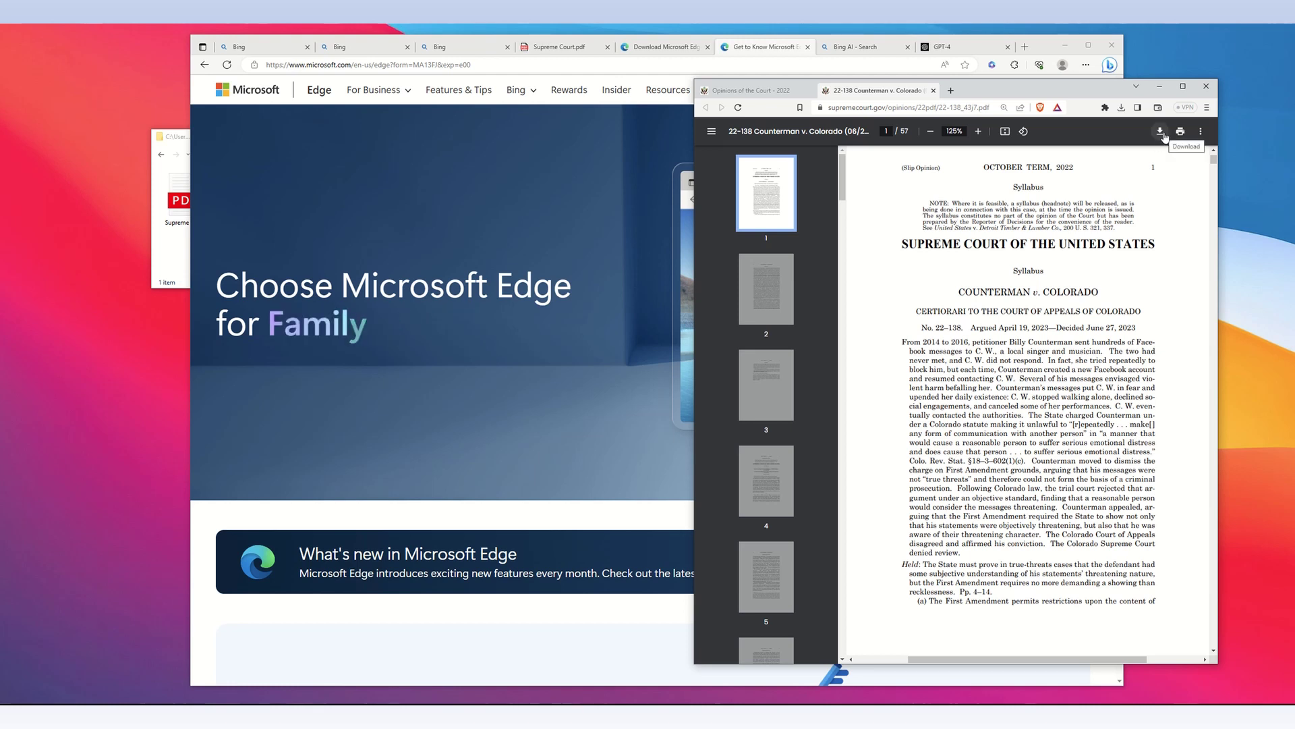
# Step: Bring forward the Bing Com folder window holding the Supreme Court PDF
pyautogui.click(181, 254)
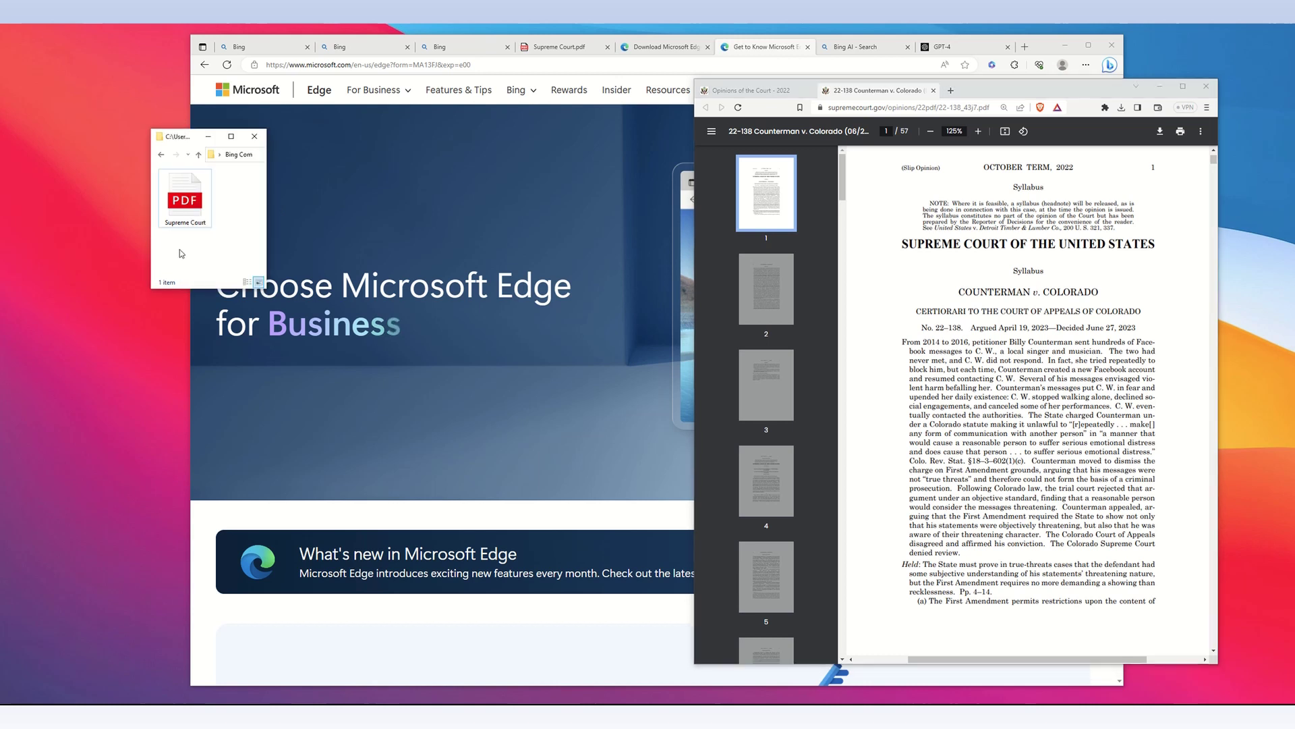
pyautogui.click(197, 224)
pyautogui.click(198, 247)
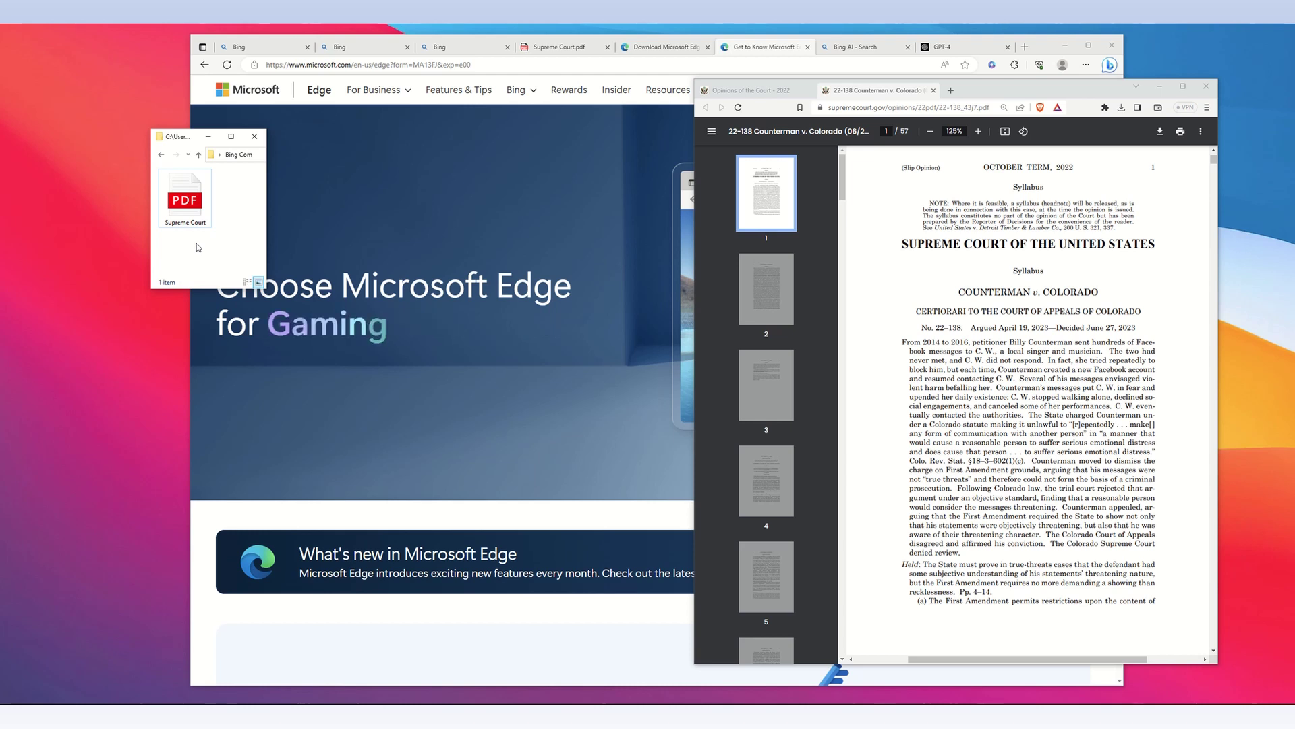
# Step: Switch through the Bing tabs to the second Bing page
pyautogui.click(271, 46)
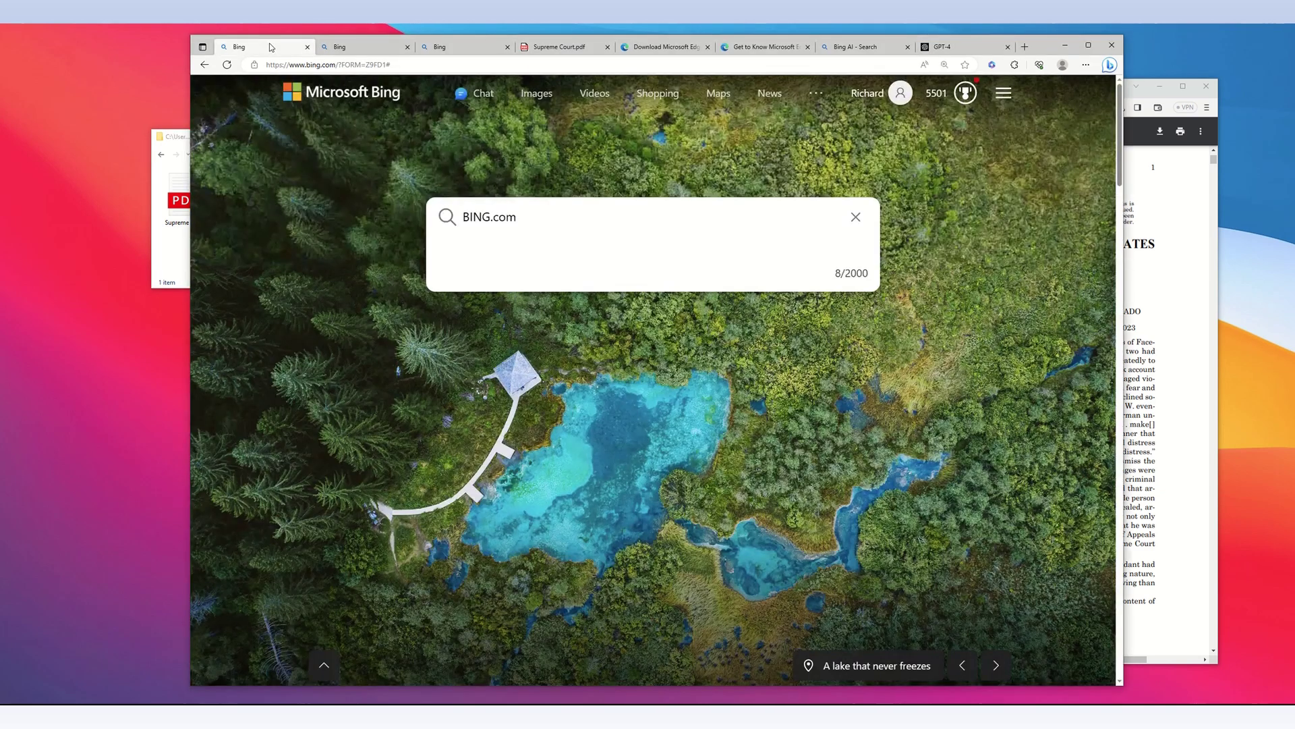
pyautogui.click(493, 240)
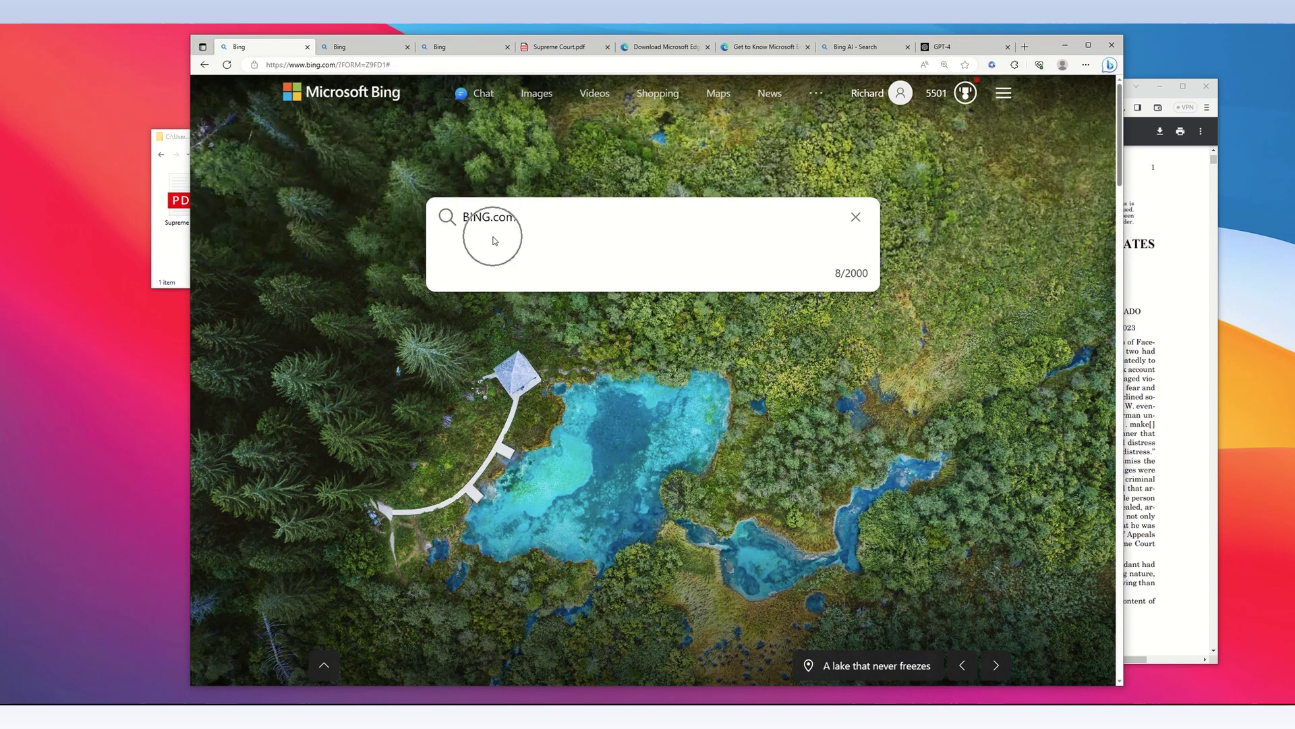
pyautogui.click(370, 63)
pyautogui.click(368, 46)
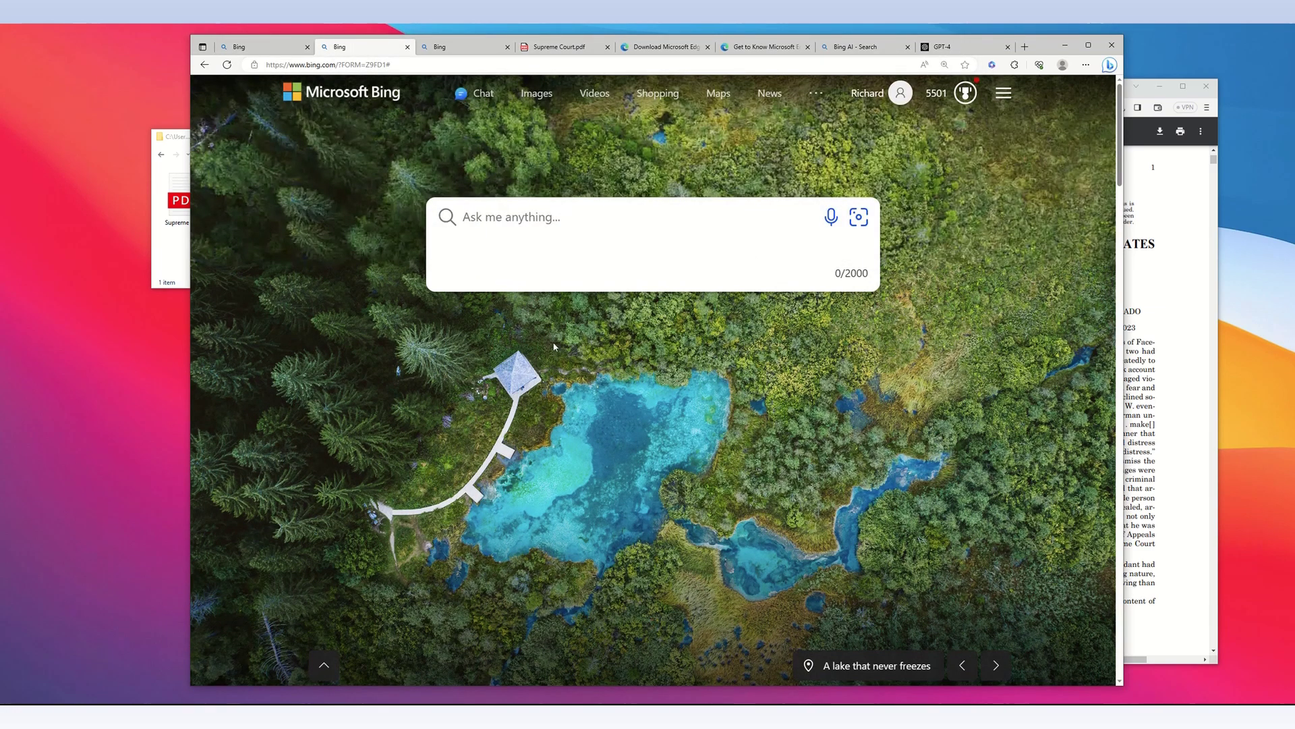
# Step: Drag Supreme Court.pdf from the Bing Com folder onto Edge to open it in a new tab
pyautogui.click(178, 254)
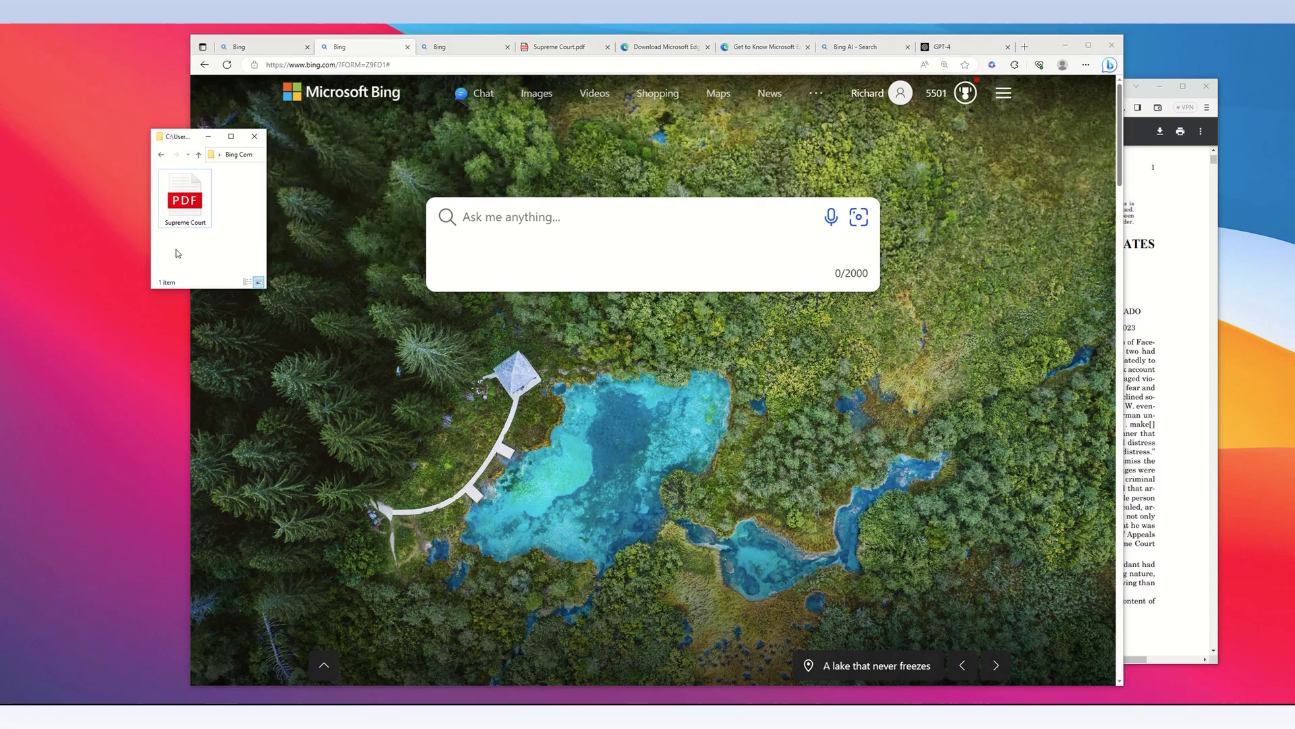
pyautogui.moveTo(180, 222); pyautogui.dragTo(489, 258)
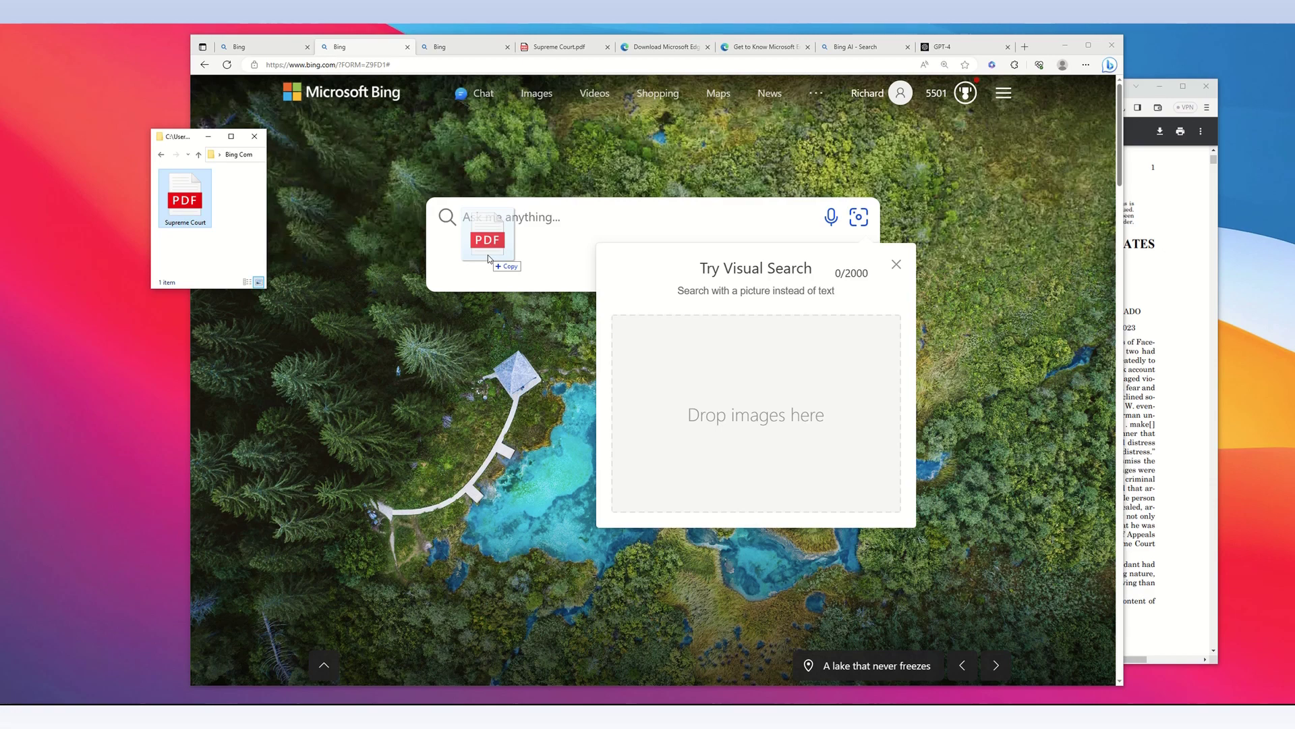
pyautogui.moveTo(490, 258); pyautogui.dragTo(549, 92)
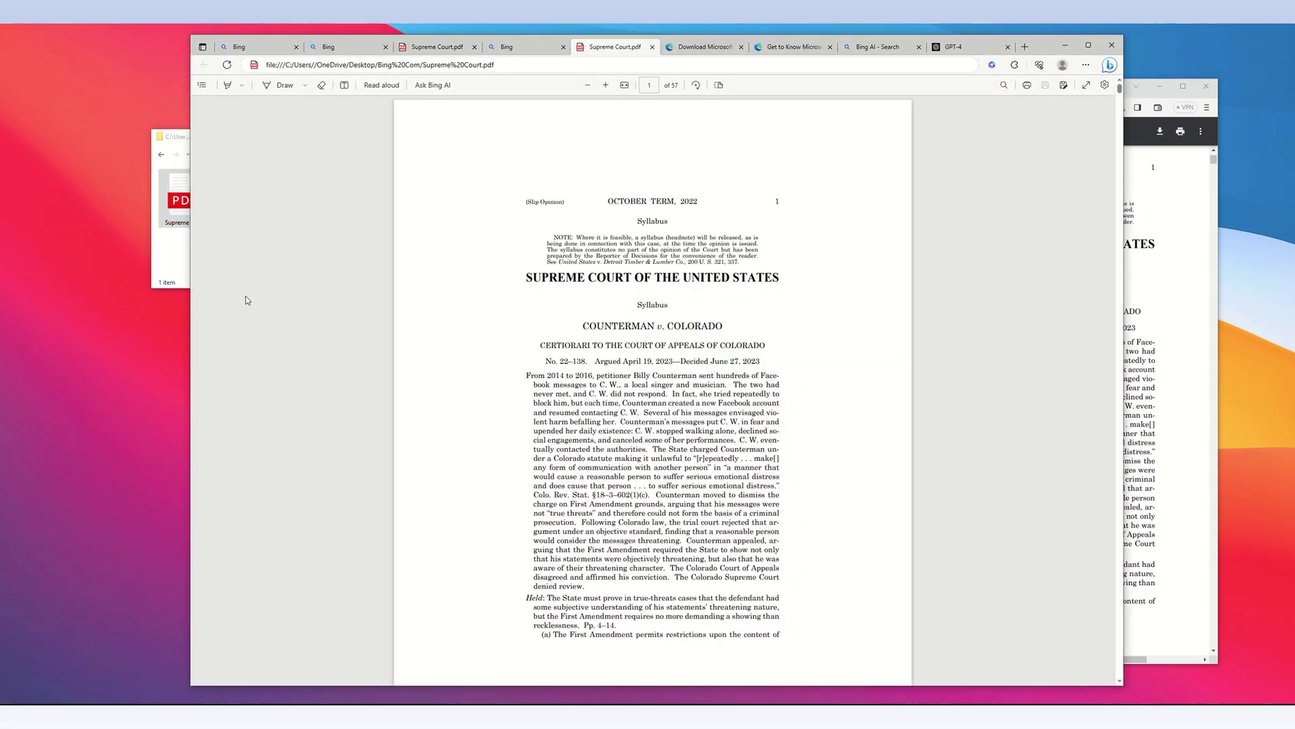
pyautogui.click(184, 273)
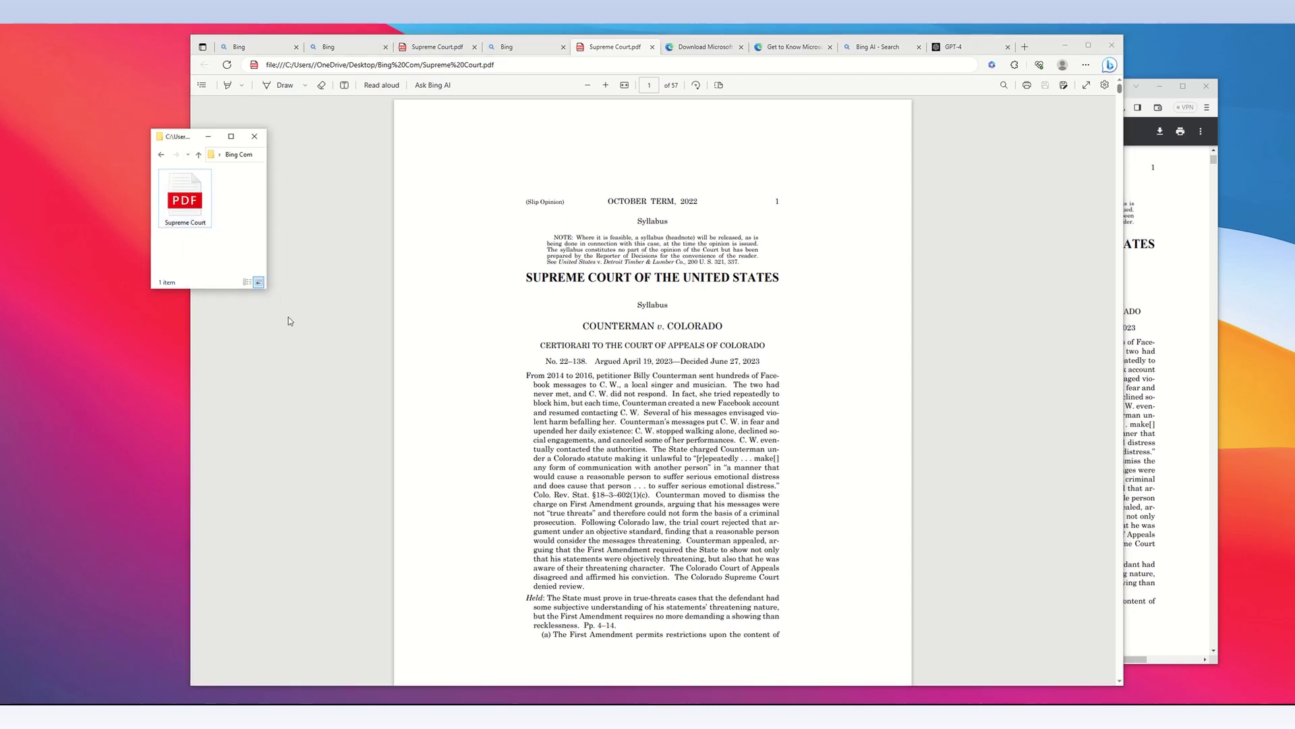
pyautogui.click(322, 332)
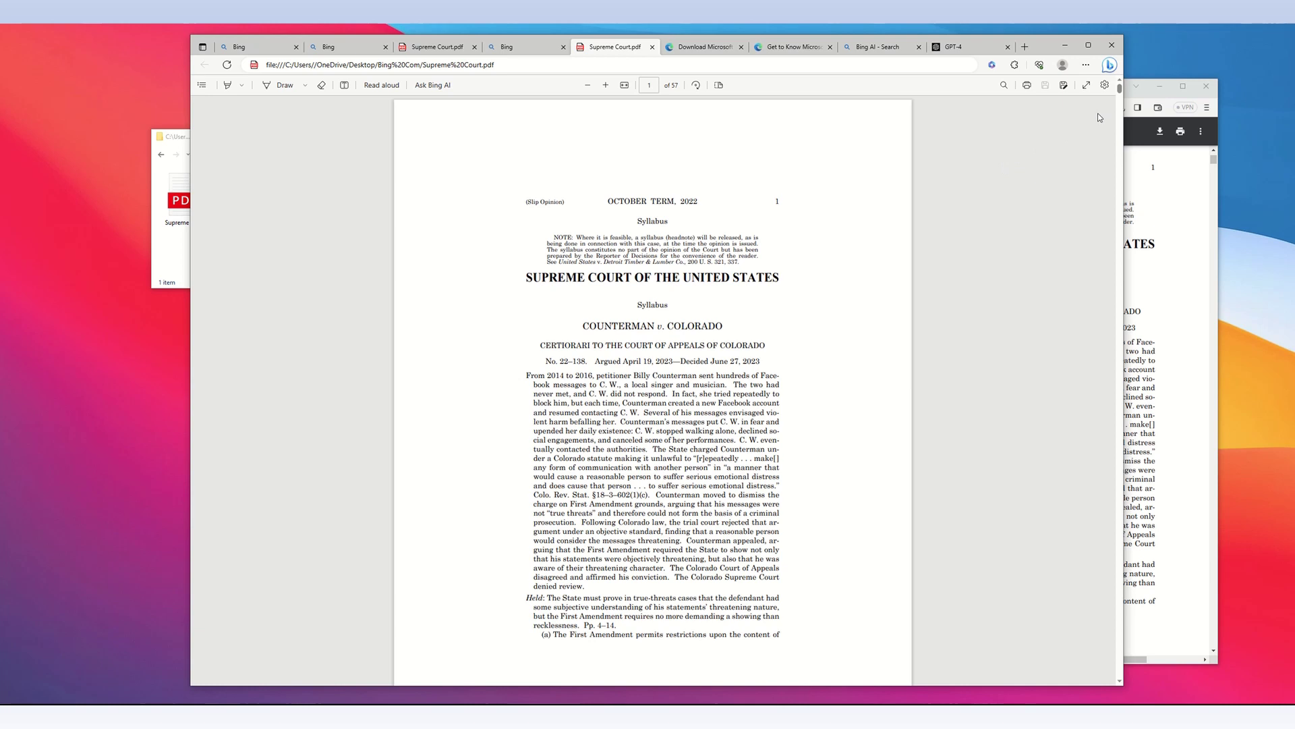
# Step: Open the Bing Chat sidebar beside the Counterman v. Colorado PDF and select the 'Ask me anything' box
pyautogui.click(1110, 66)
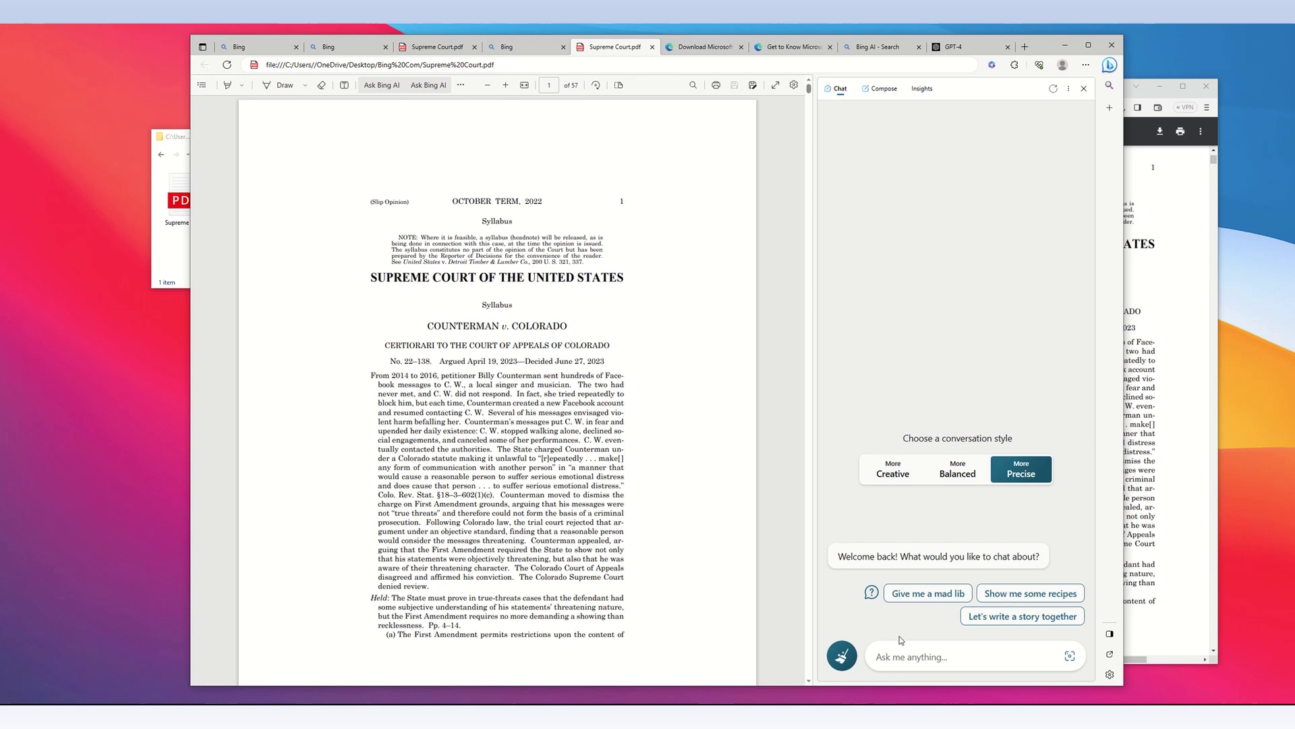
pyautogui.click(887, 657)
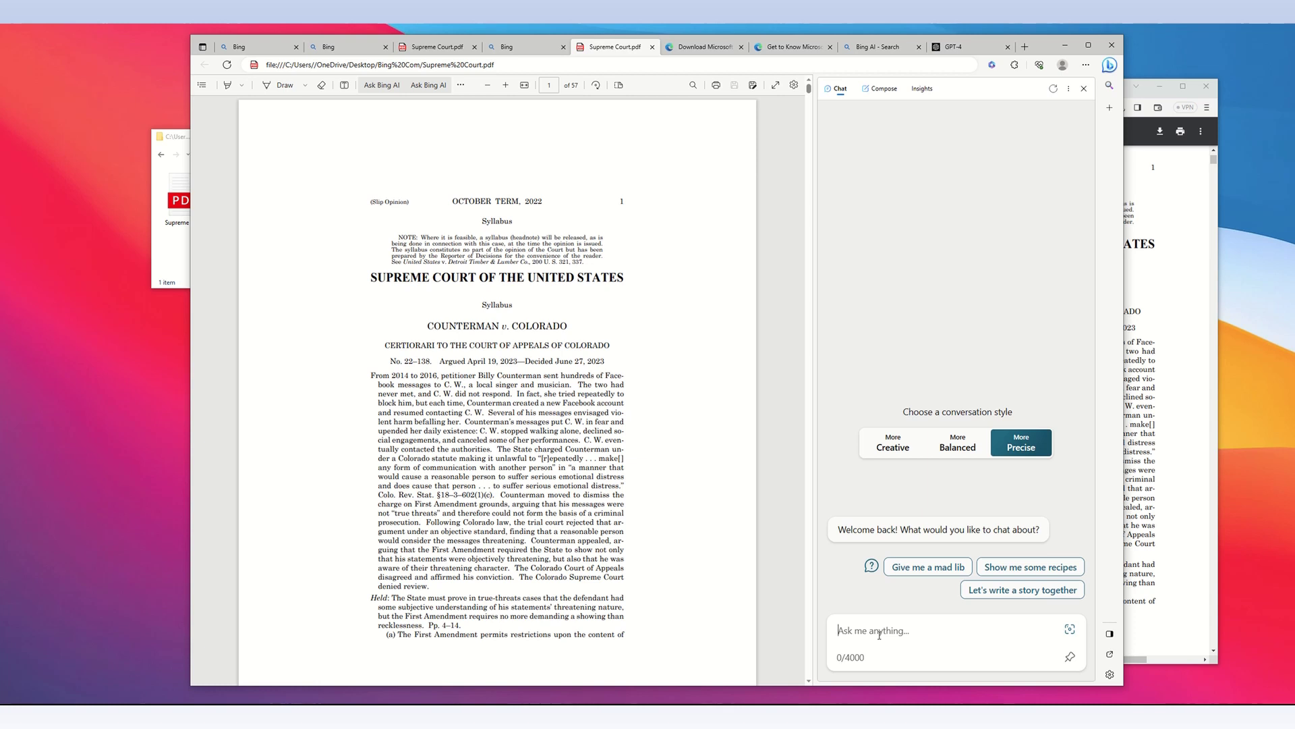
# Step: Type 'Summarize this page in 3 sentences' into Bing Chat, correcting the 'Summarizae' typo
pyautogui.write('Summarizae this page ')
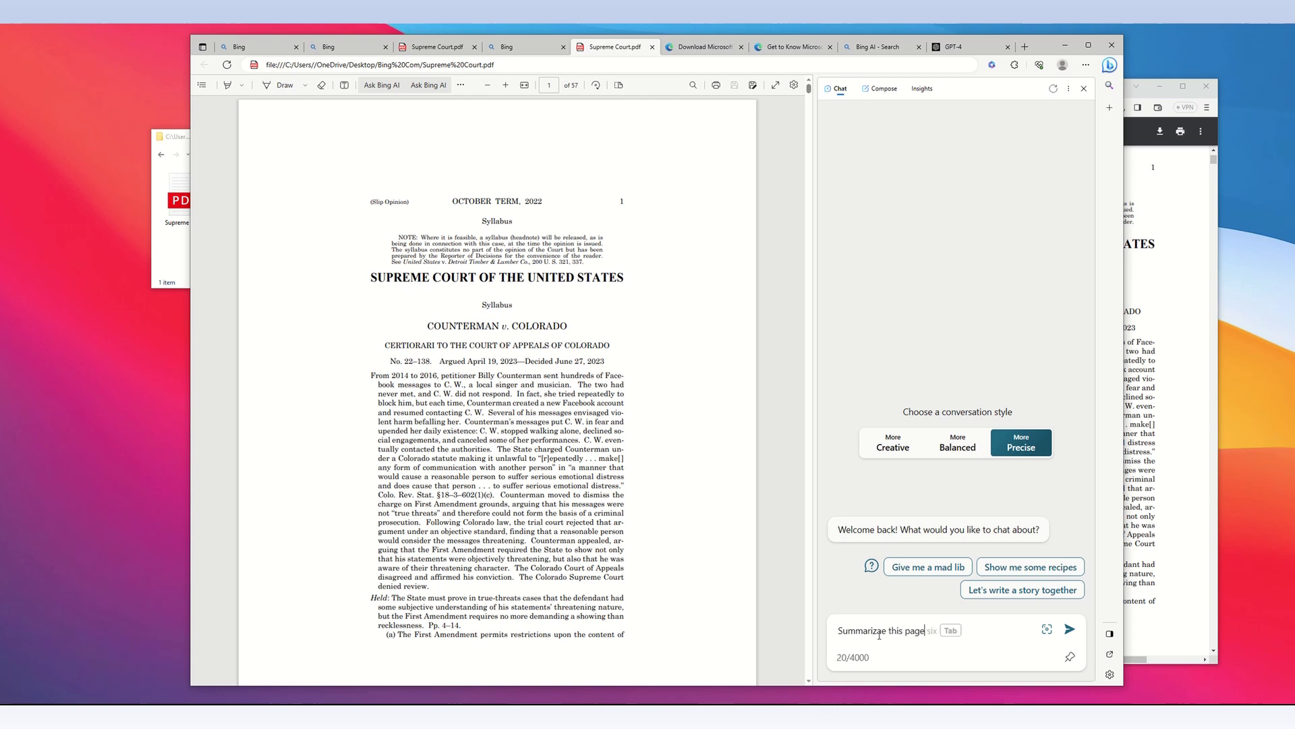
pyautogui.write('in 3 sentences')
pyautogui.click(878, 630)
pyautogui.press('BackSpace')
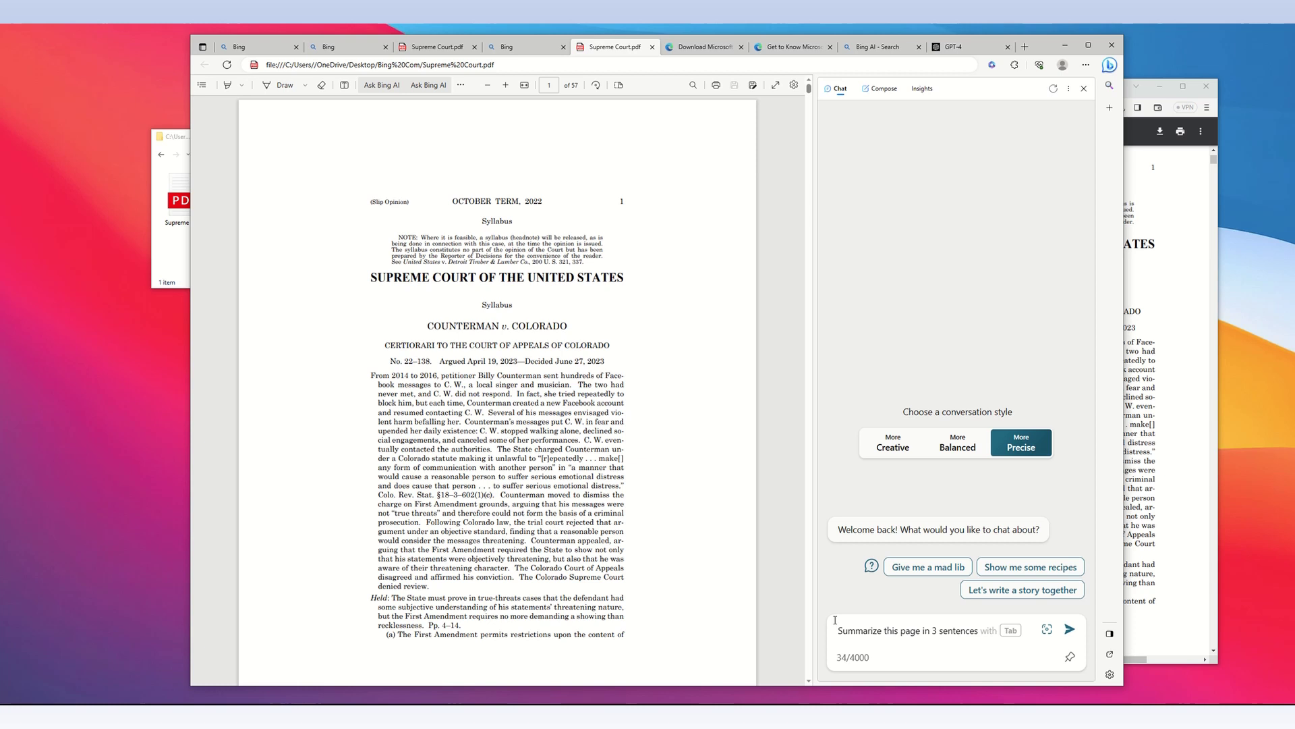
pyautogui.click(985, 648)
# Step: Send the three-sentence summary request and wait for Bing's answer on the recklessness standard
pyautogui.press('Return')
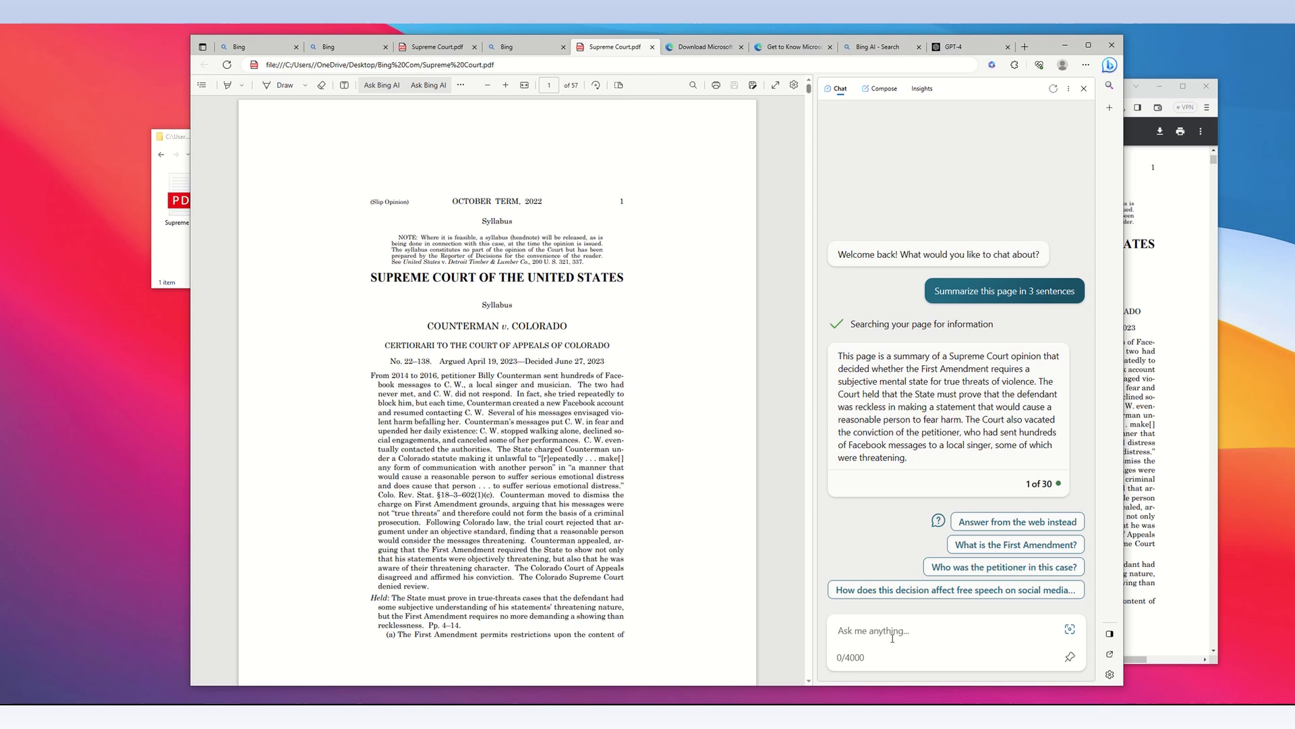
# Step: Ask Bing Chat 'Based on this page, who wrote the opinion.' to get Justice Kagan and the joining justices
pyautogui.write('Based on this page, who wrote the ')
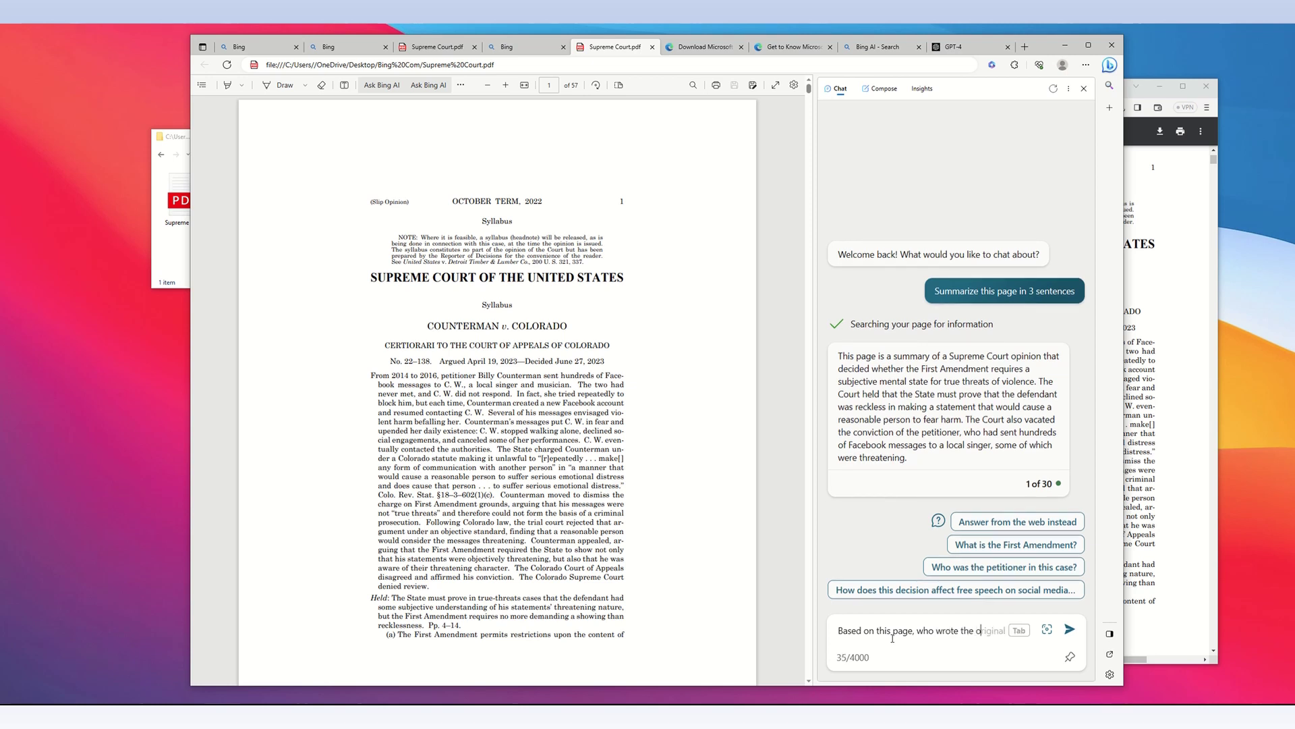
pyautogui.write('opinion.')
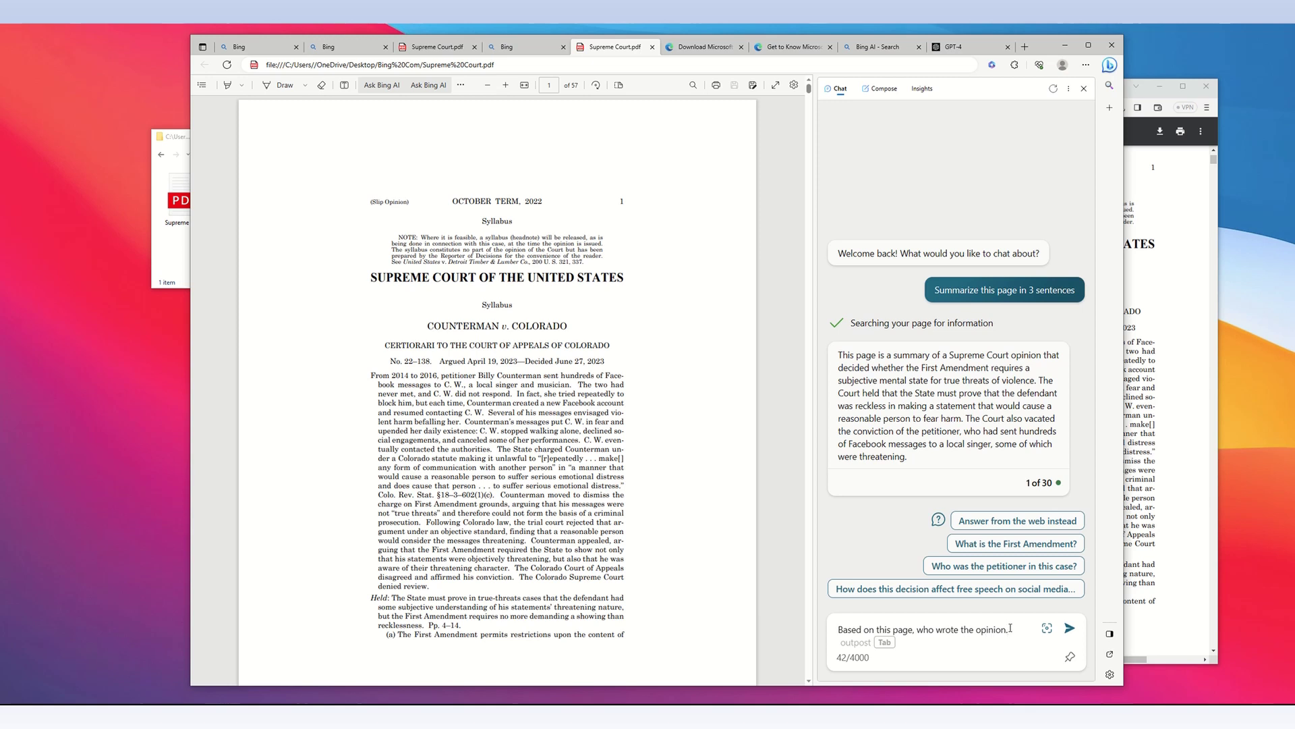
pyautogui.press('Return')
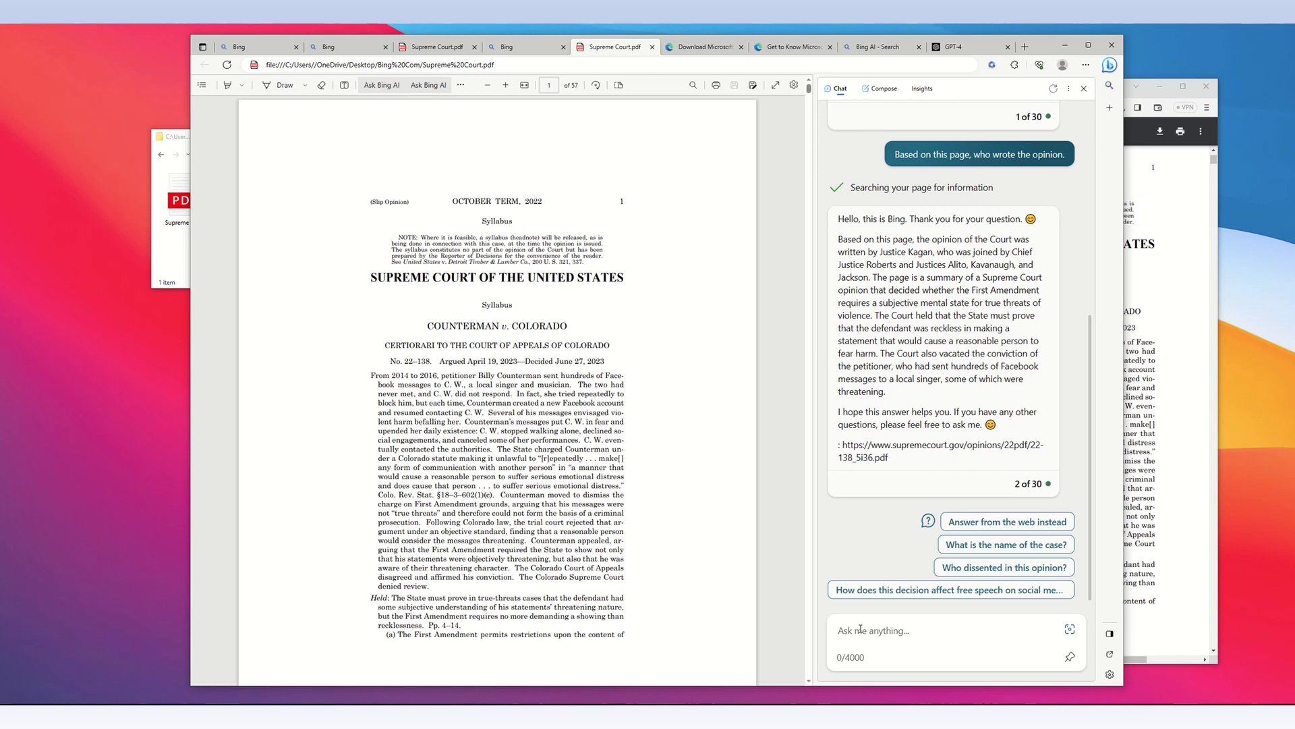
# Step: Ask Bing Chat, based on this page, to summarize the case facts in less than 50 words
pyautogui.click(860, 629)
pyautogui.write('Based on this apge')
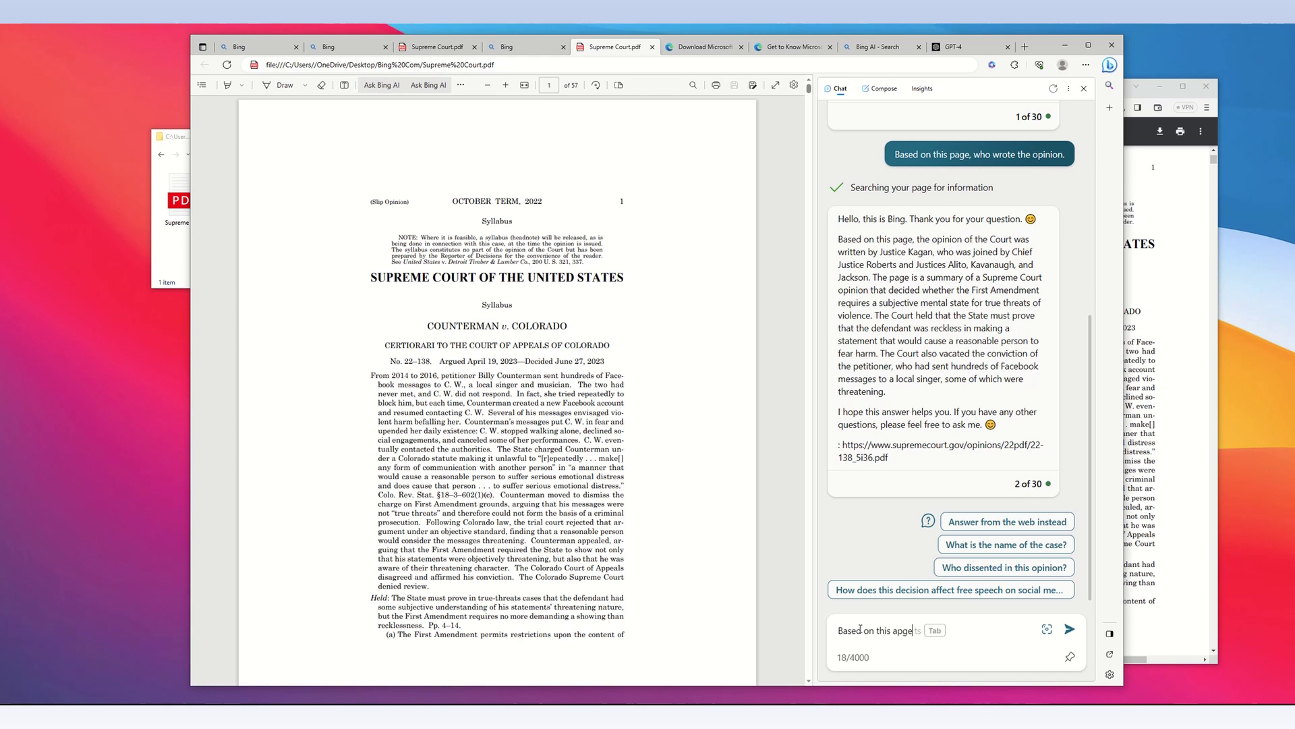
pyautogui.press('BackSpace')
pyautogui.press('BackSpace')
pyautogui.press('BackSpace')
pyautogui.press('BackSpace')
pyautogui.write('page, Summarize the facts')
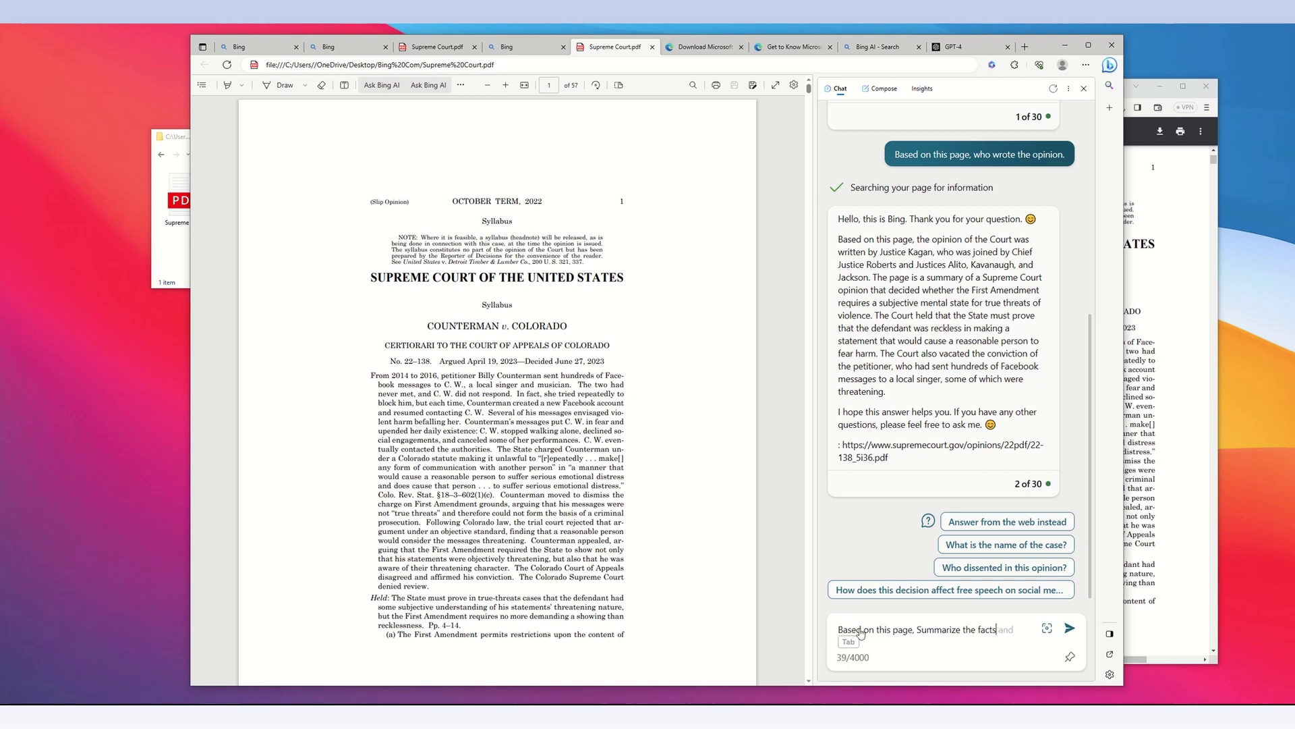
pyautogui.write(' this c')
pyautogui.write('ase in less than 50 w')
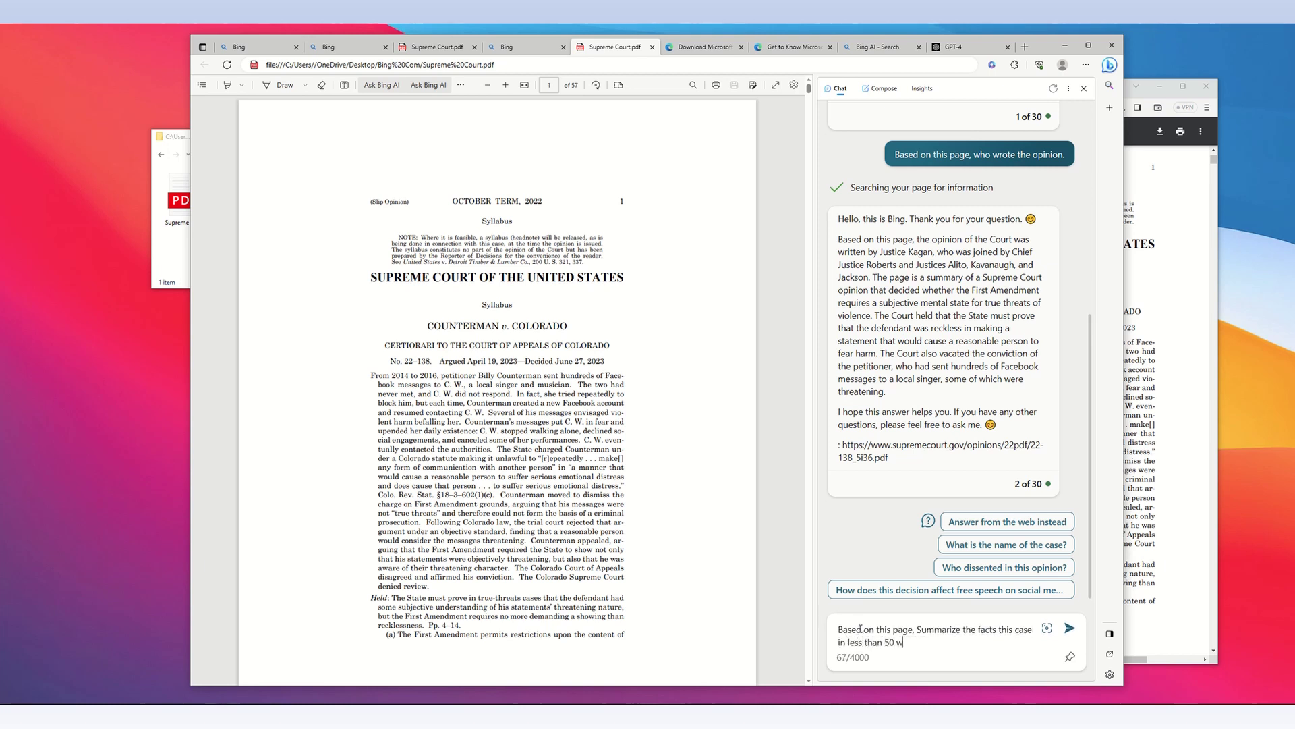
pyautogui.write('ords.')
pyautogui.press('Return')
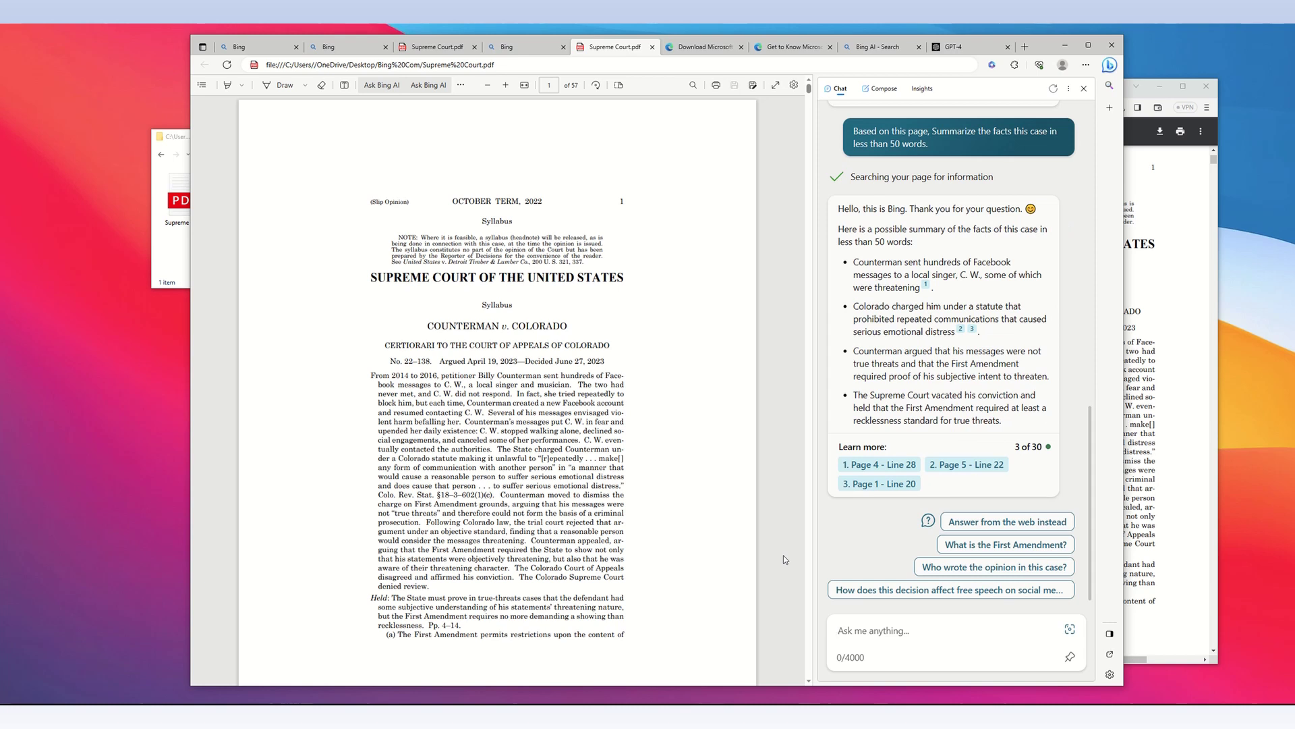
pyautogui.moveTo(884, 395)
pyautogui.click(192, 204)
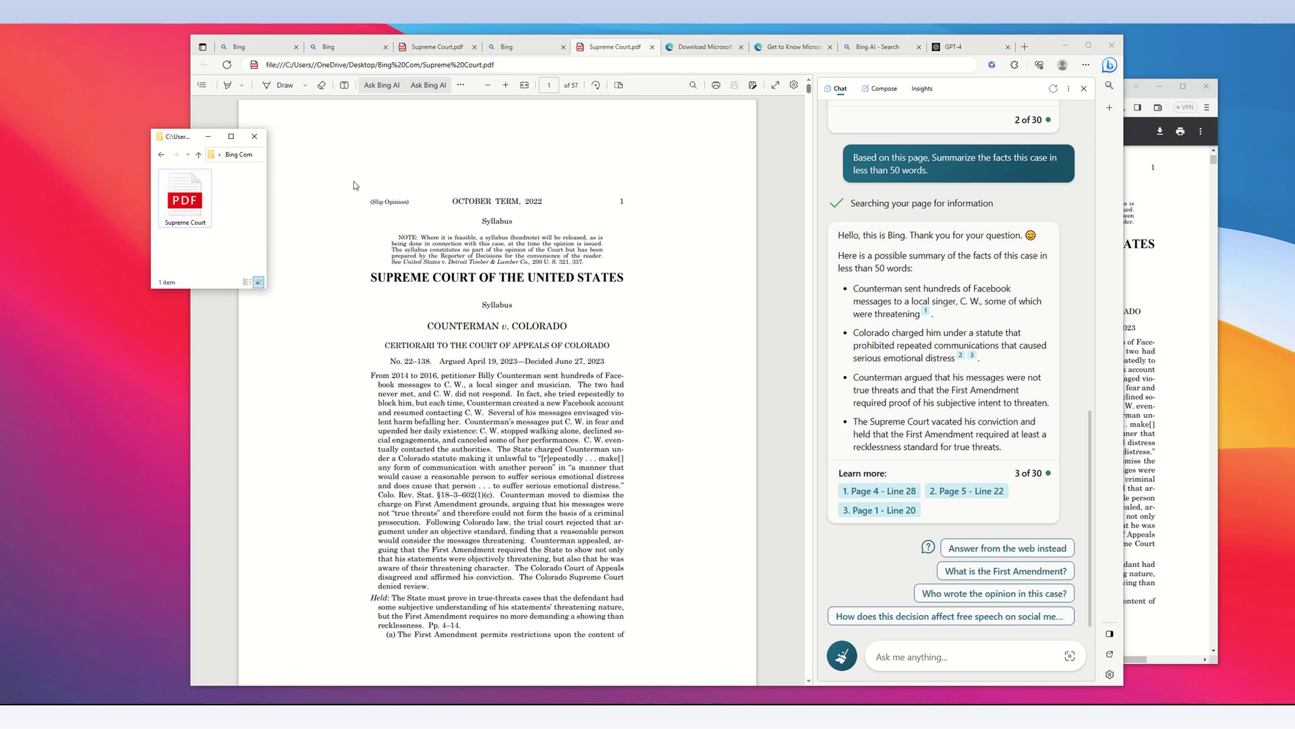
pyautogui.click(702, 47)
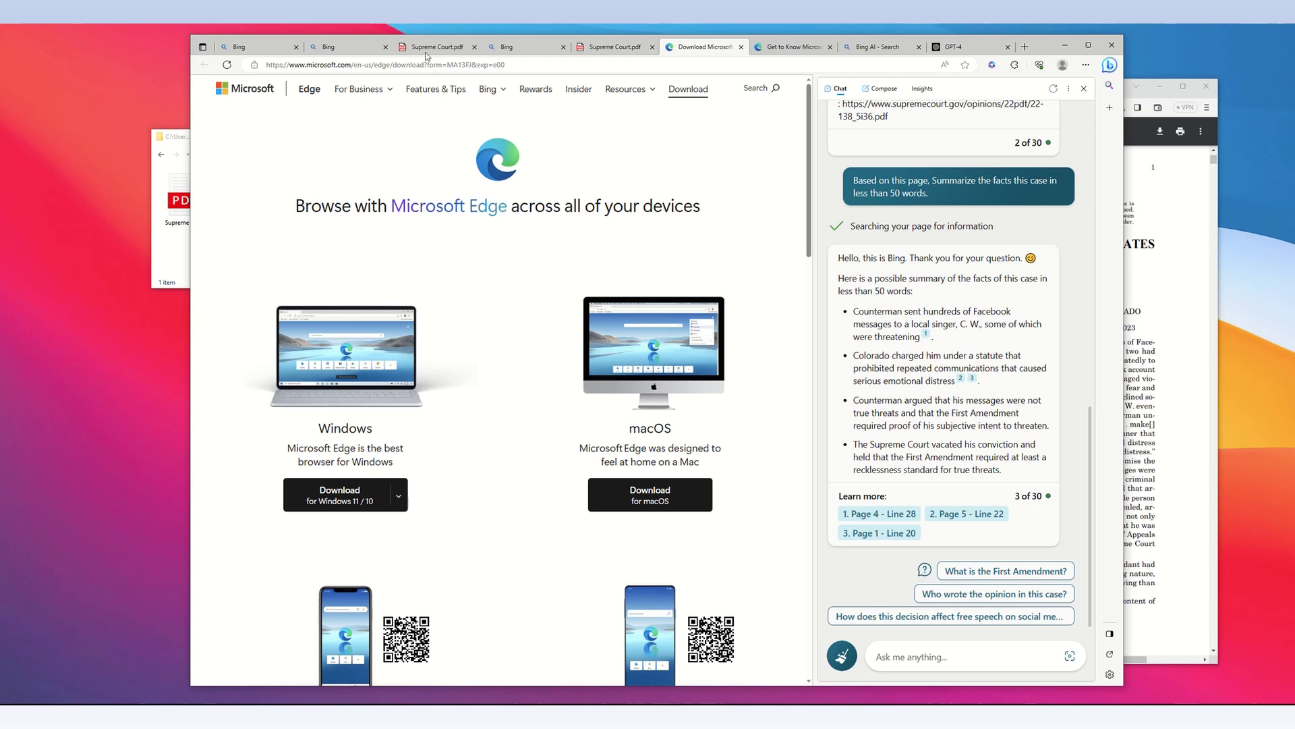
pyautogui.click(268, 50)
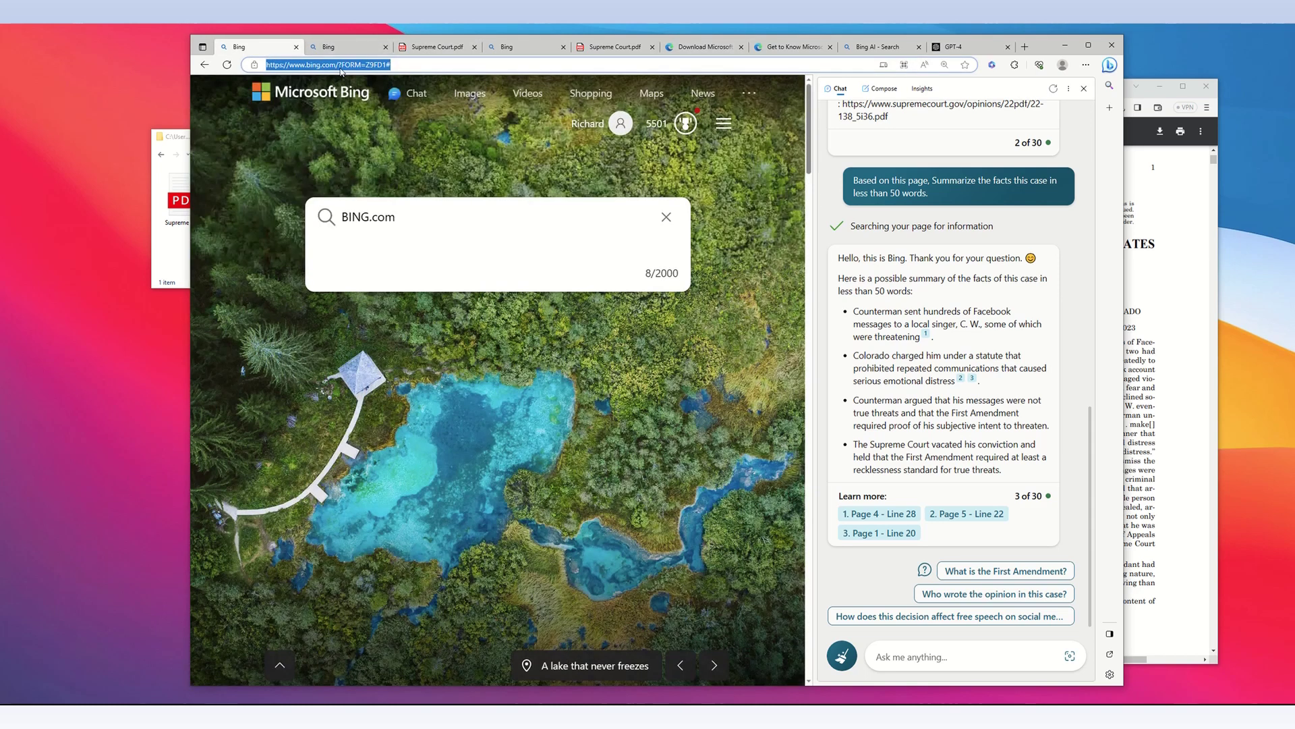
pyautogui.click(178, 206)
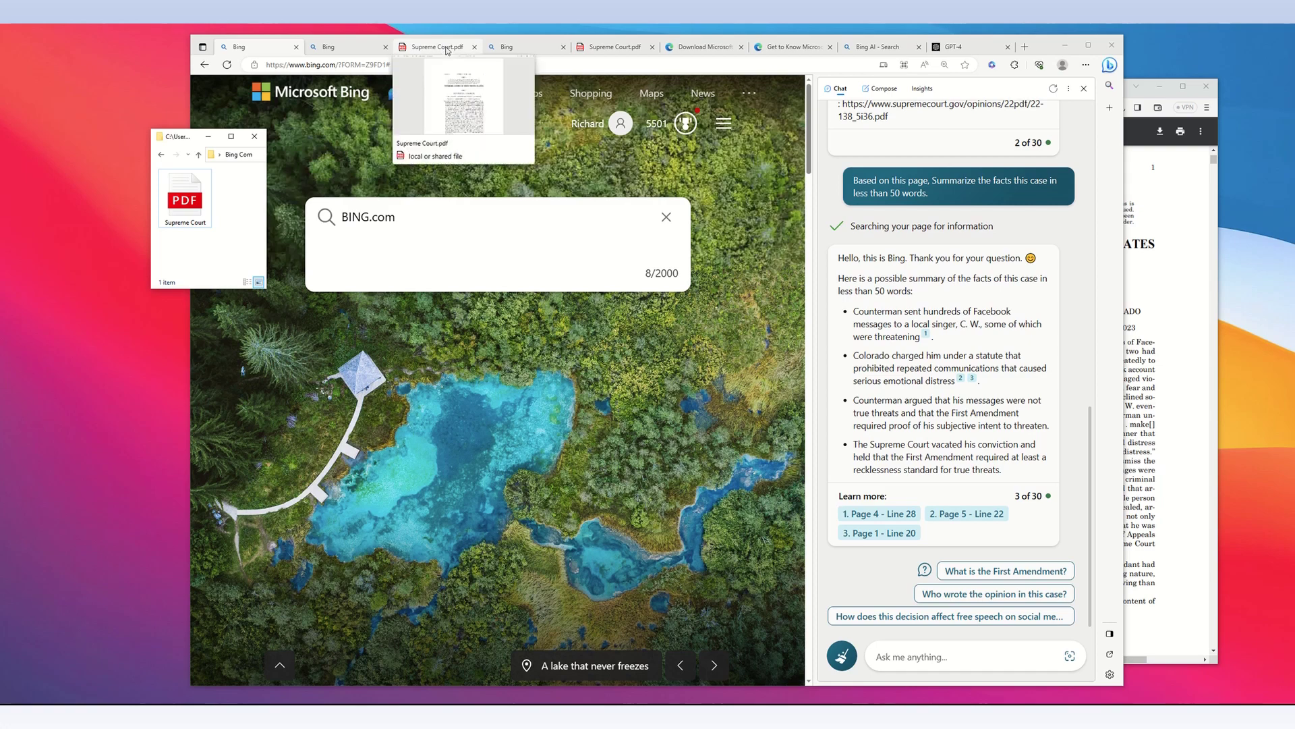
pyautogui.click(610, 47)
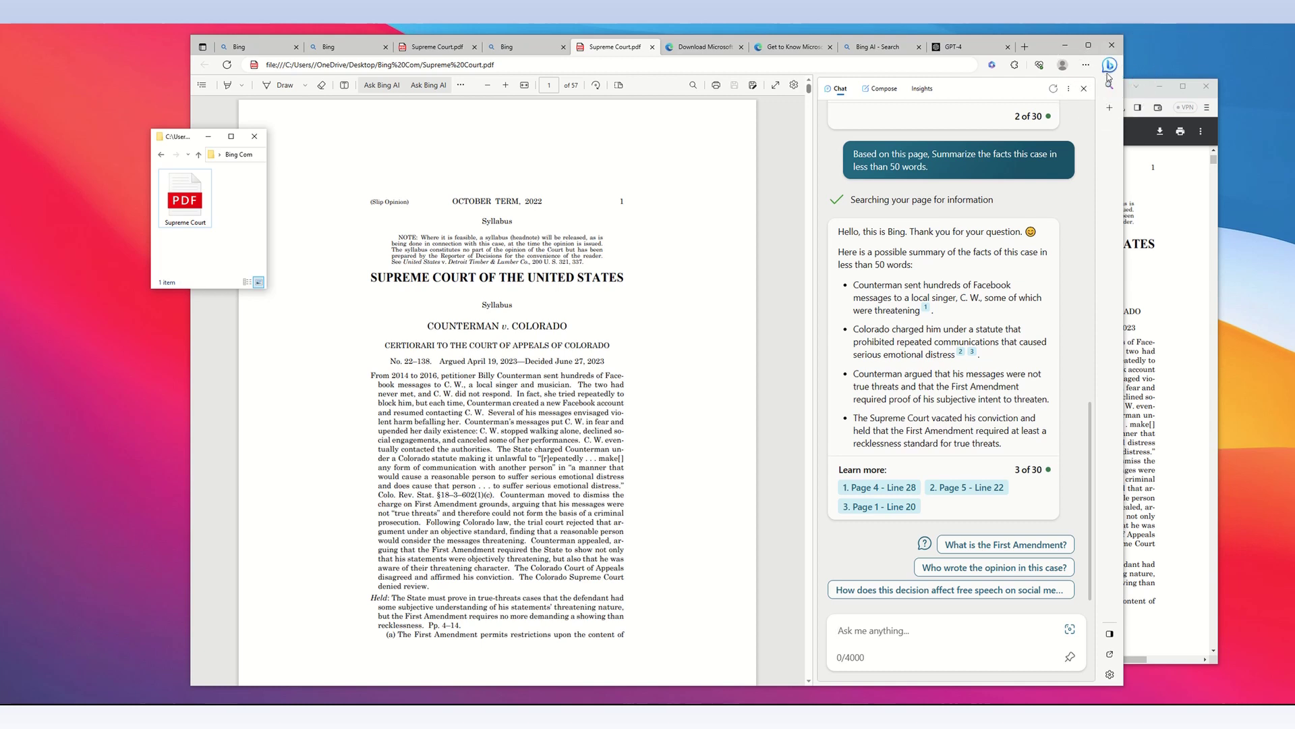
pyautogui.scroll(15, 1055, 254)
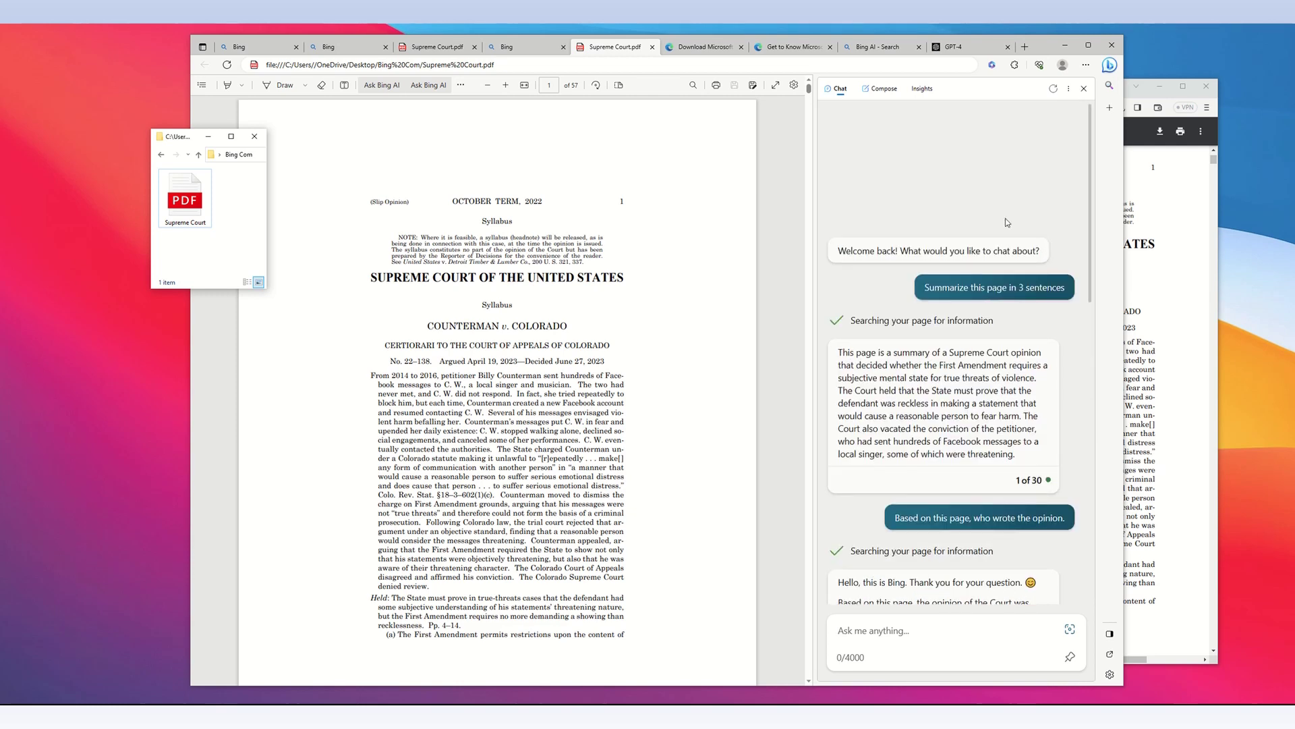
pyautogui.moveTo(958, 290)
pyautogui.moveTo(1091, 262); pyautogui.dragTo(1091, 282)
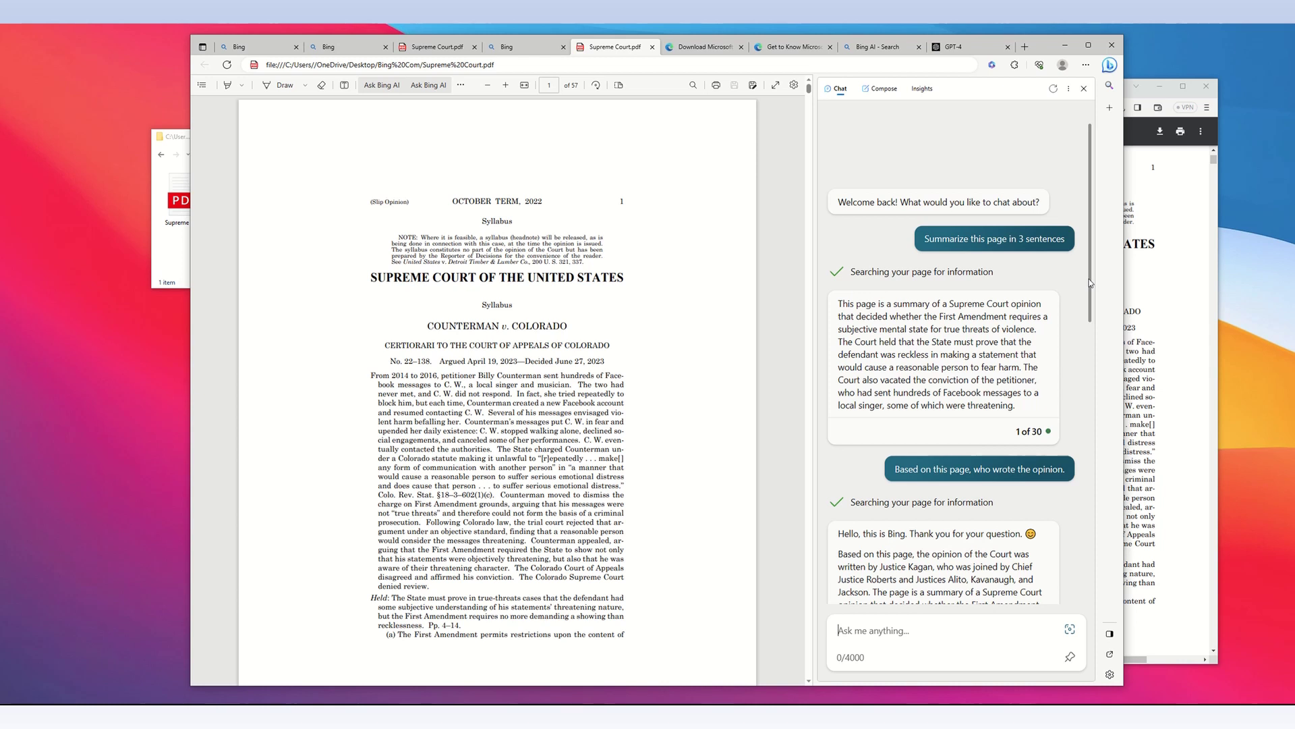
pyautogui.moveTo(1091, 282); pyautogui.dragTo(1091, 292)
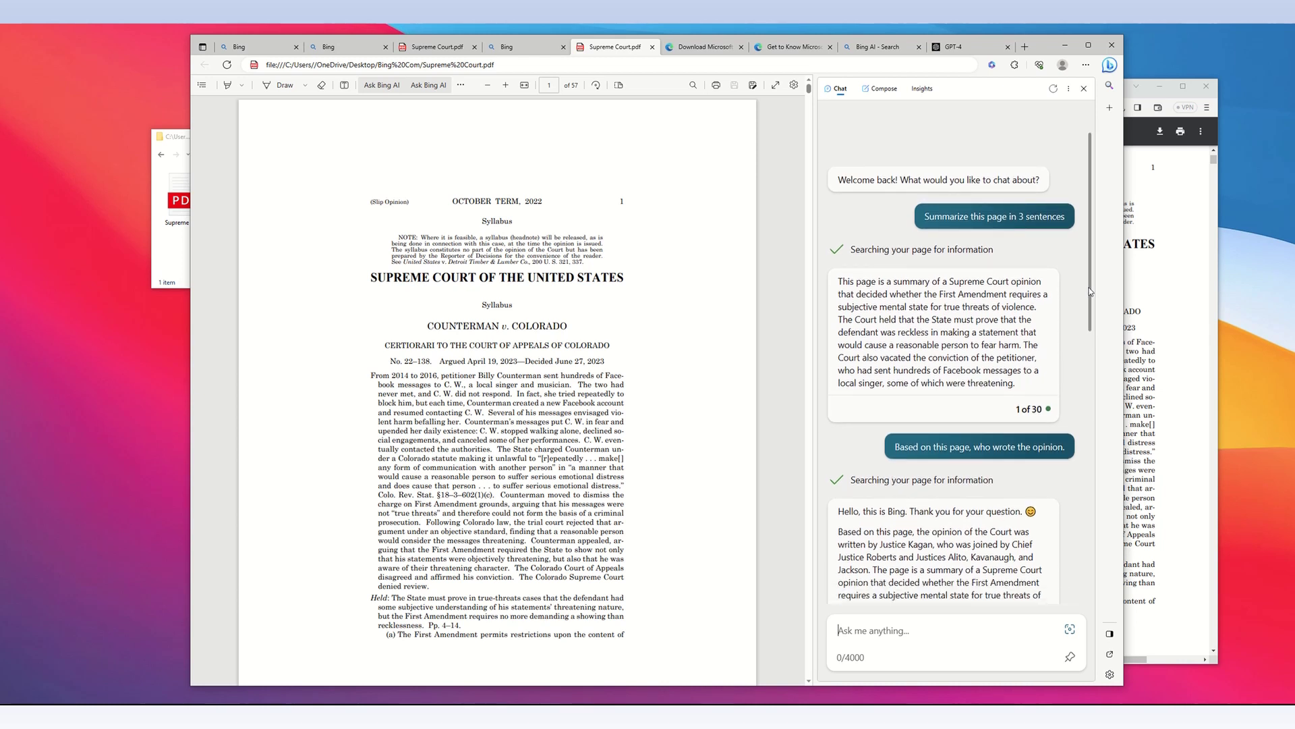
pyautogui.moveTo(1091, 292); pyautogui.dragTo(1091, 305)
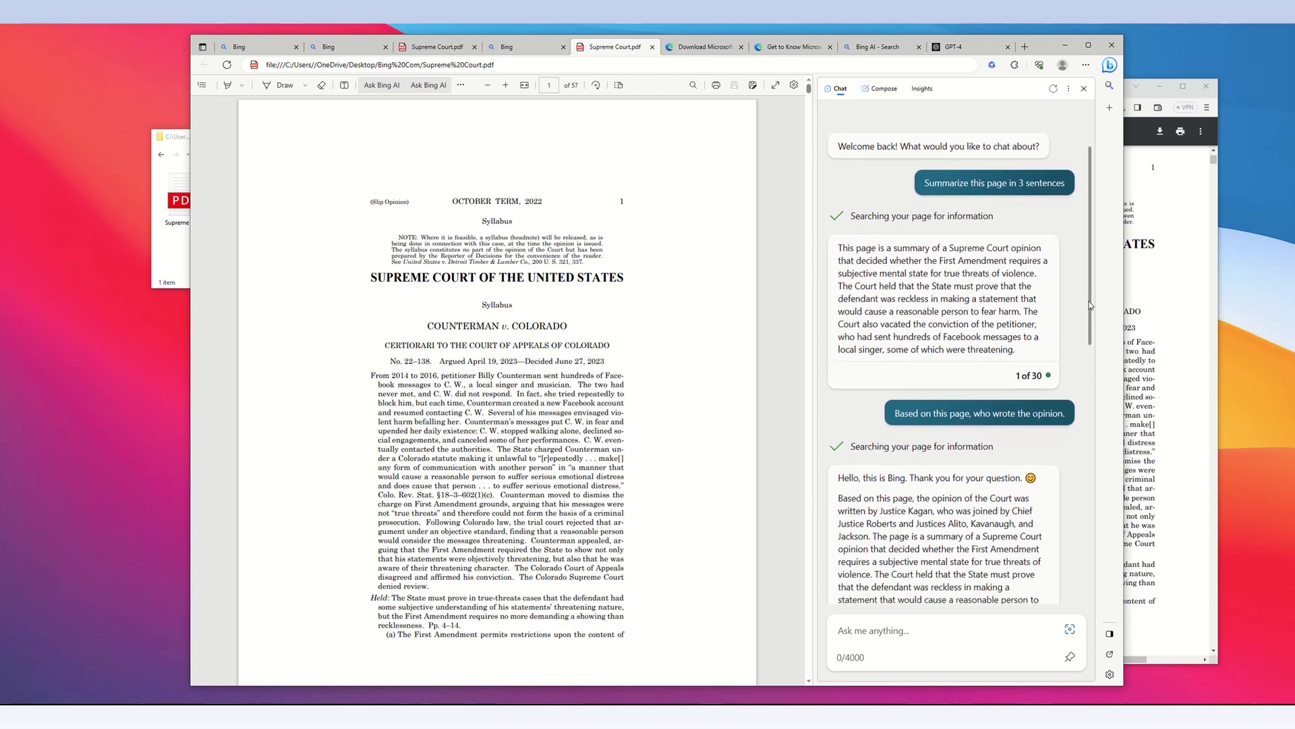
# Step: Refresh the Bing Chat sidebar beside the Counterman v. Colorado PDF, leaving an empty new chat
pyautogui.moveTo(1032, 187)
pyautogui.moveTo(954, 419)
pyautogui.moveTo(1091, 328); pyautogui.dragTo(1105, 236)
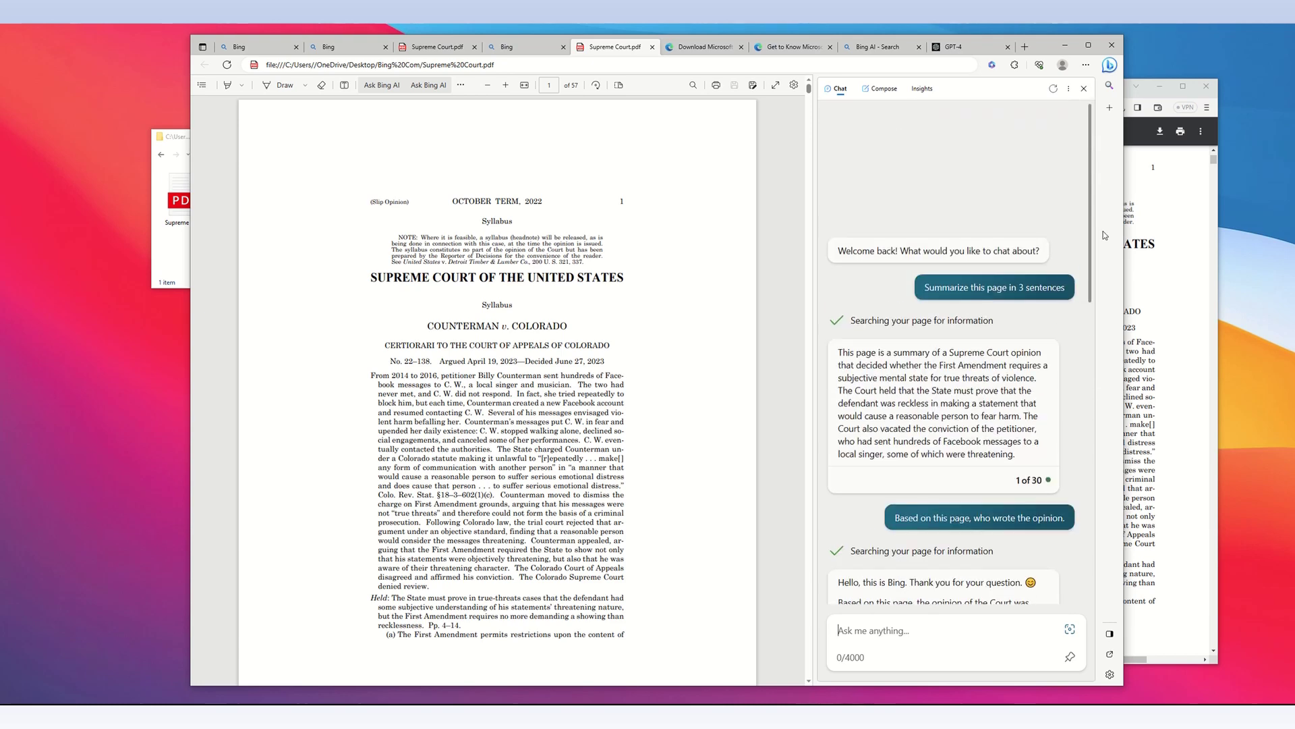
pyautogui.click(1055, 90)
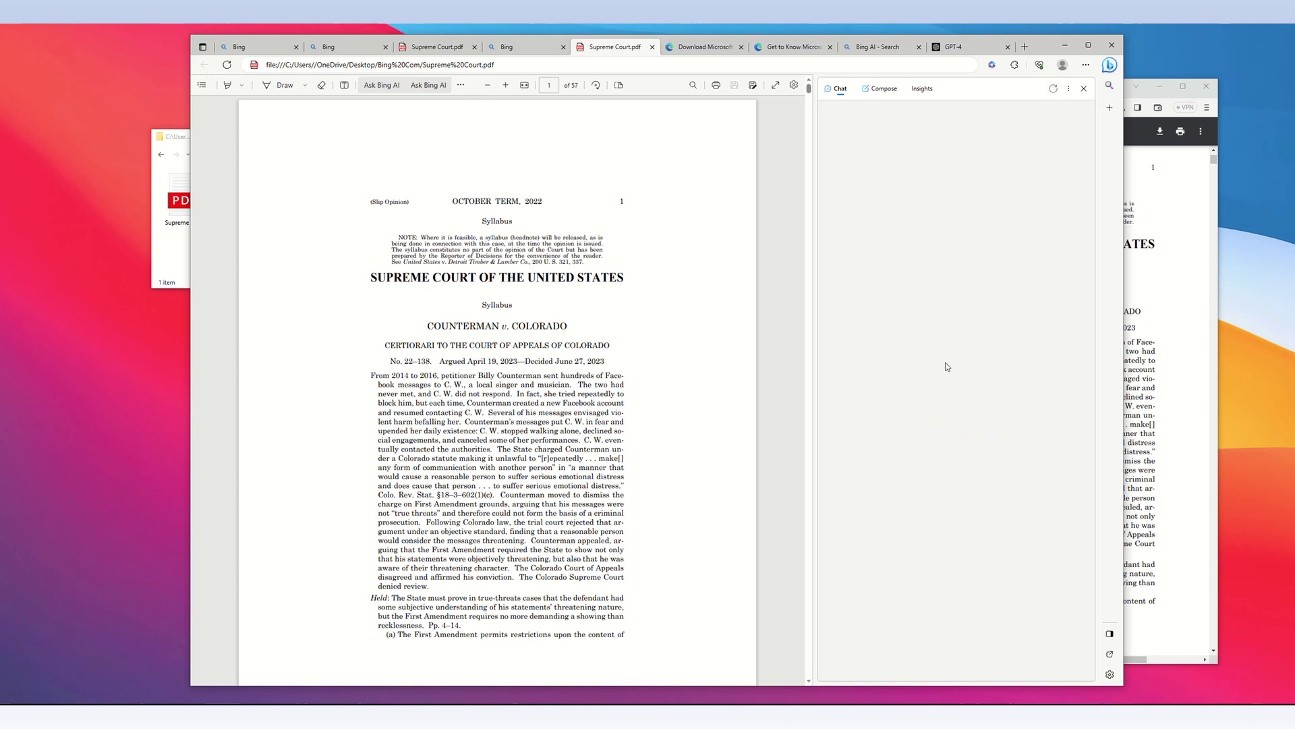